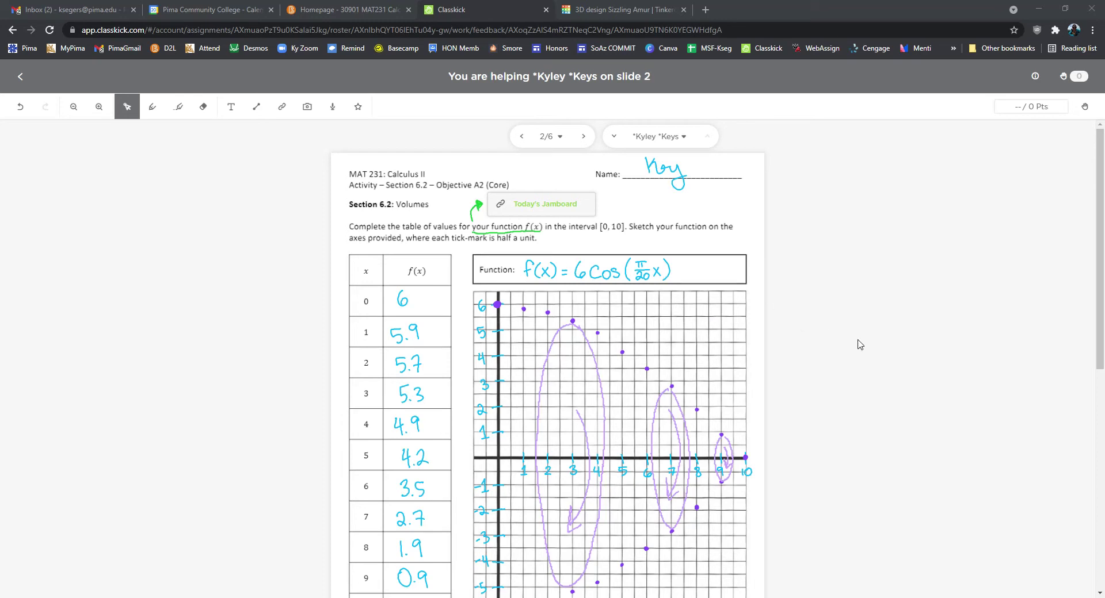
- Review the function's worksheet table and graph, and add a solid cylinder near the back of the workplane in the Tinkercad design
scroll(447, 365, down, 1)
scroll(447, 366, down, 3)
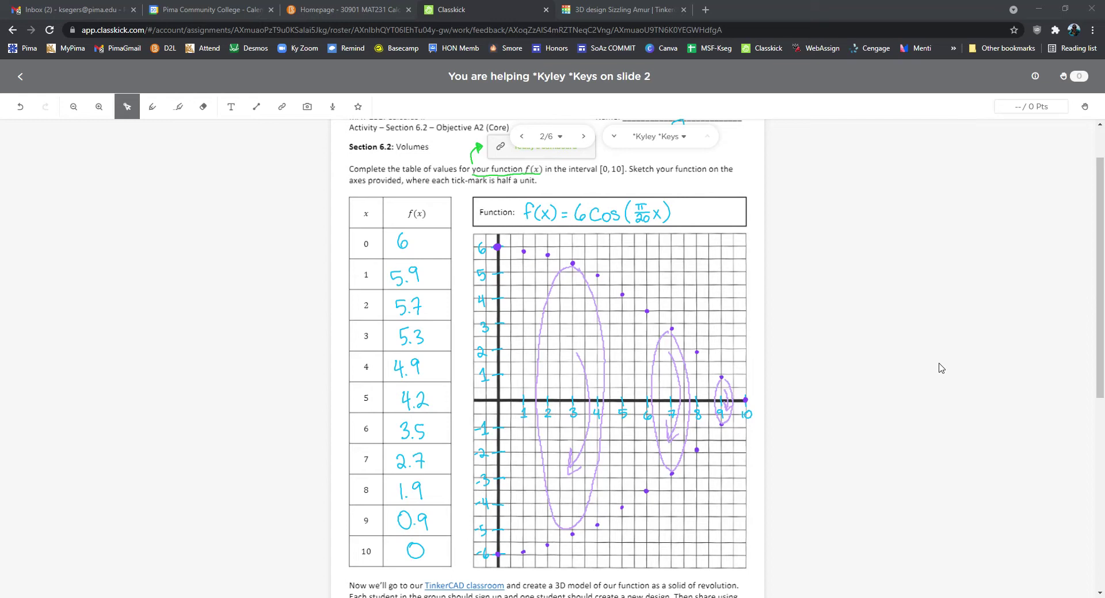
click(619, 8)
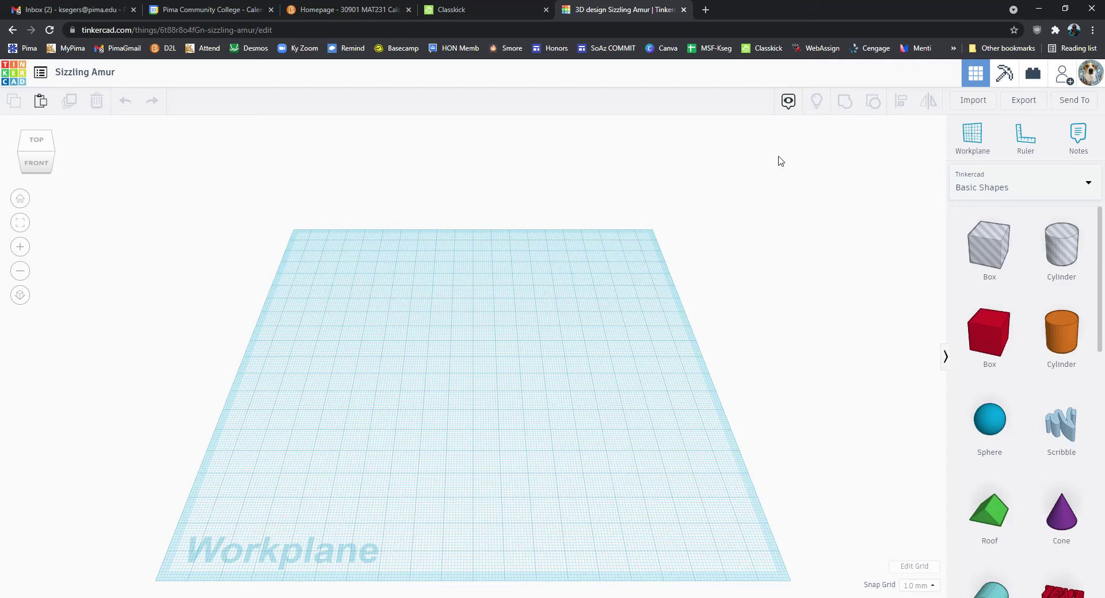
scroll(1026, 538, down, 3)
scroll(1029, 516, up, 2)
scroll(1030, 517, up, 1)
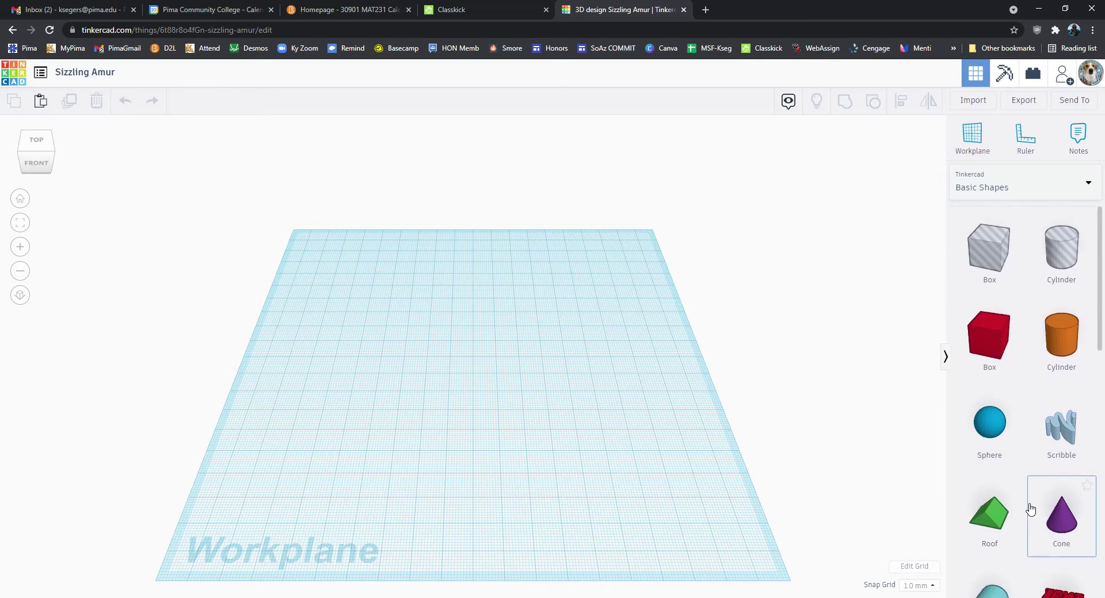
drag(1066, 335, 465, 282)
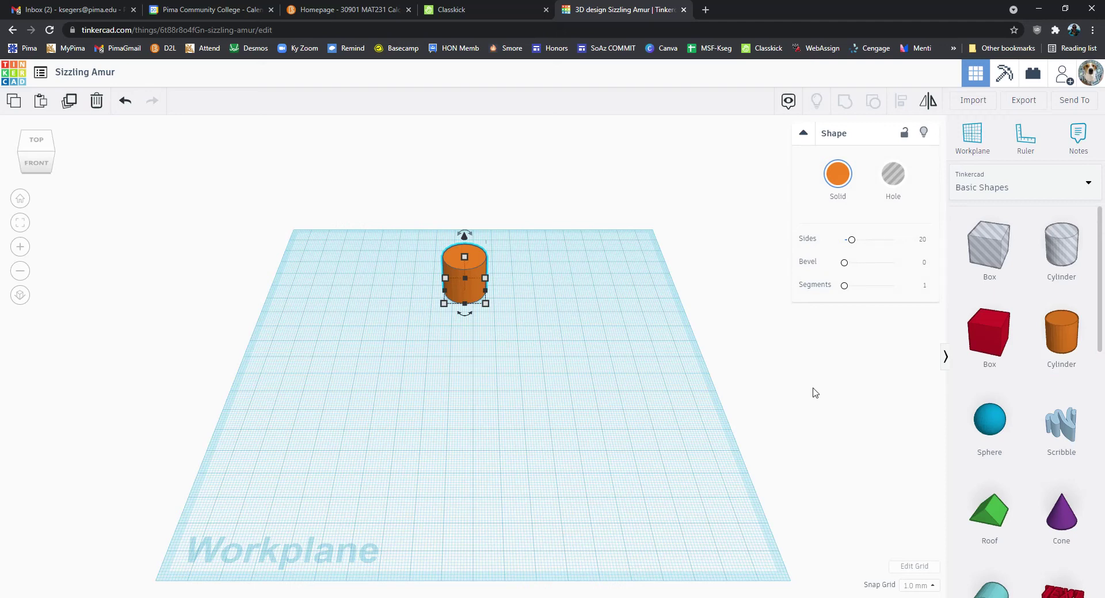
- Change the workplane grid units to Bricks and update the grid
click(916, 568)
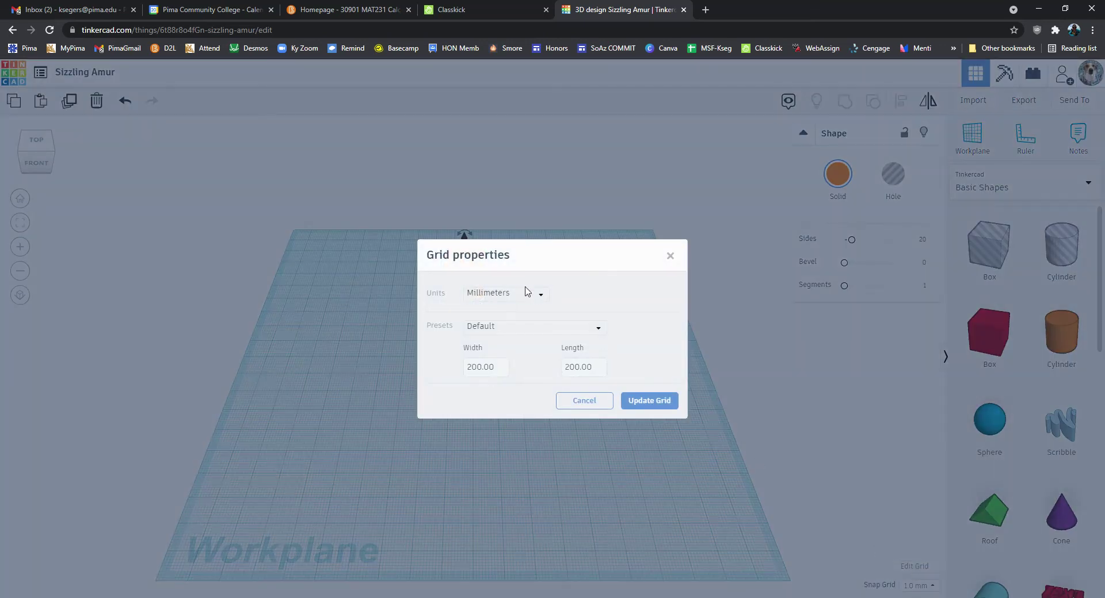
click(541, 297)
click(483, 344)
click(486, 366)
click(532, 365)
click(649, 401)
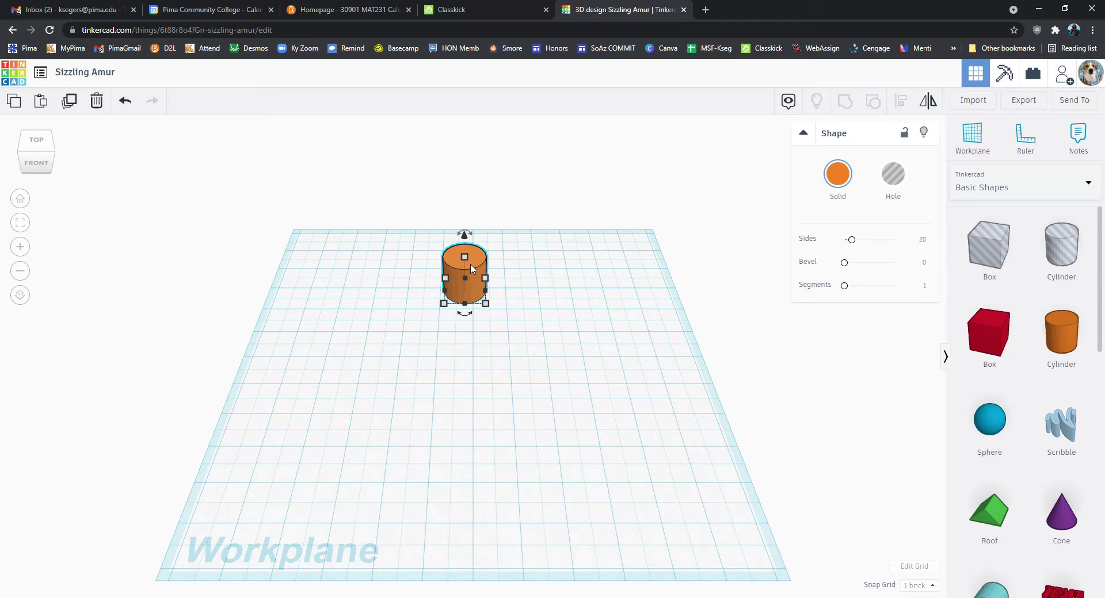
- Move the cylinder toward the middle of the workplane and set its base width and length to 12, checking the worksheet for the first function value
drag(472, 269, 479, 365)
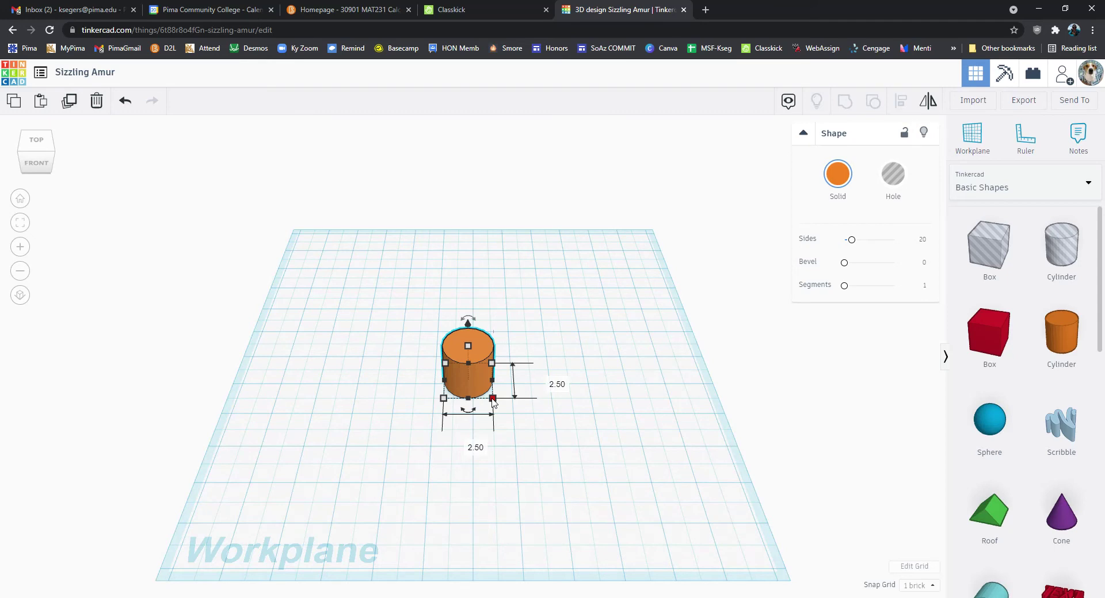
drag(493, 402, 582, 466)
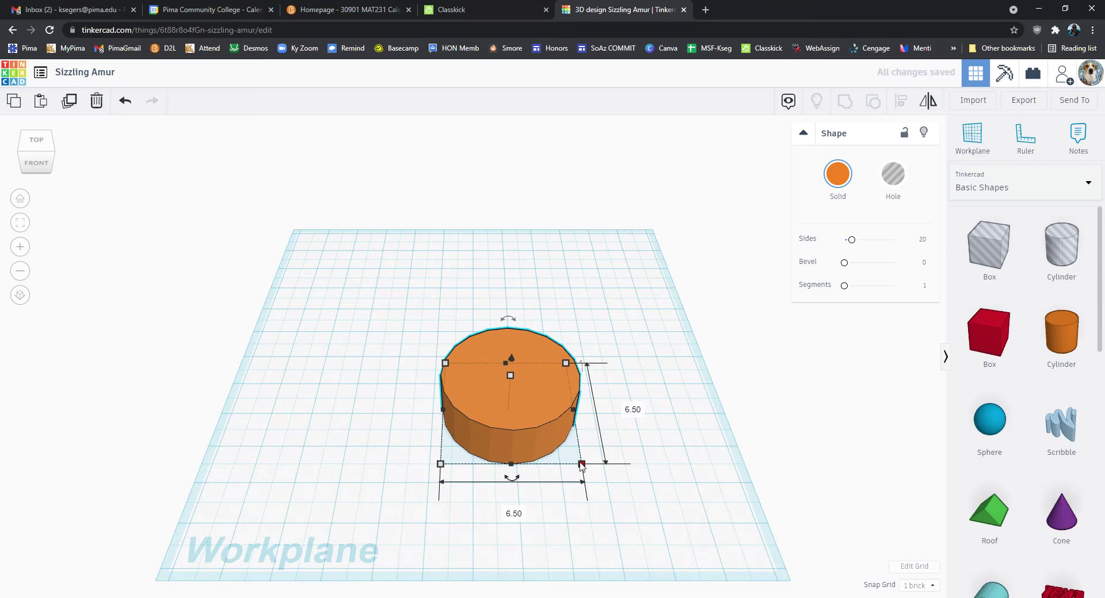
click(513, 513)
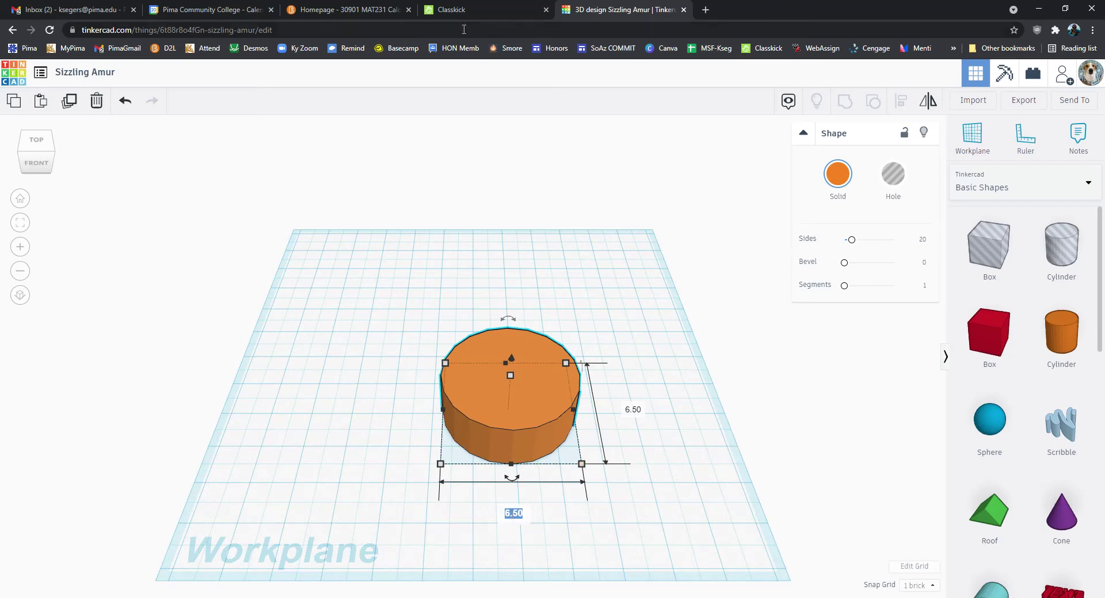
click(472, 8)
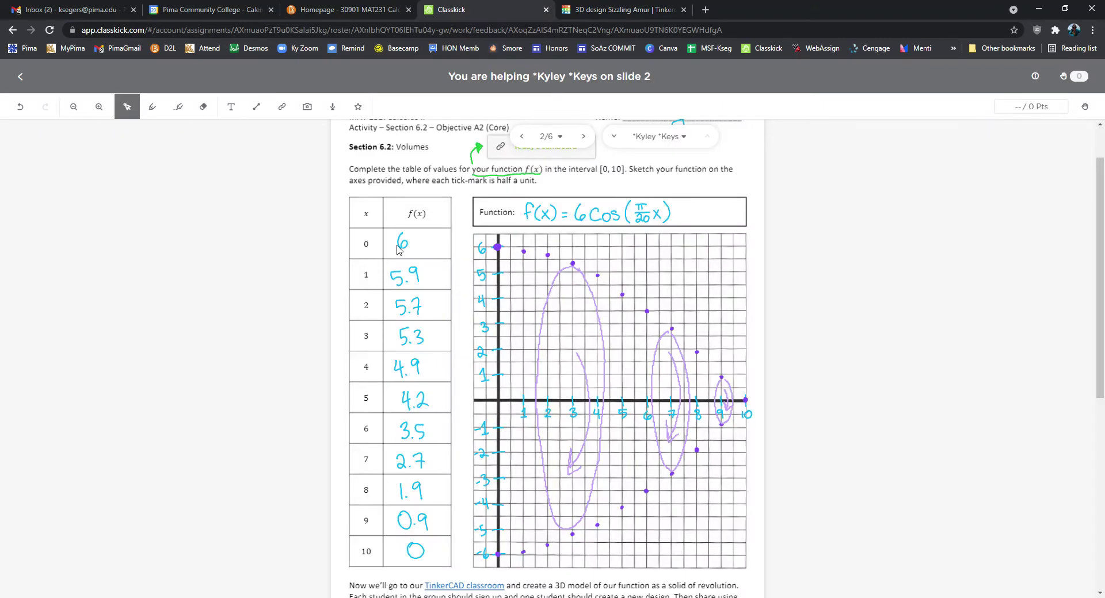
click(613, 10)
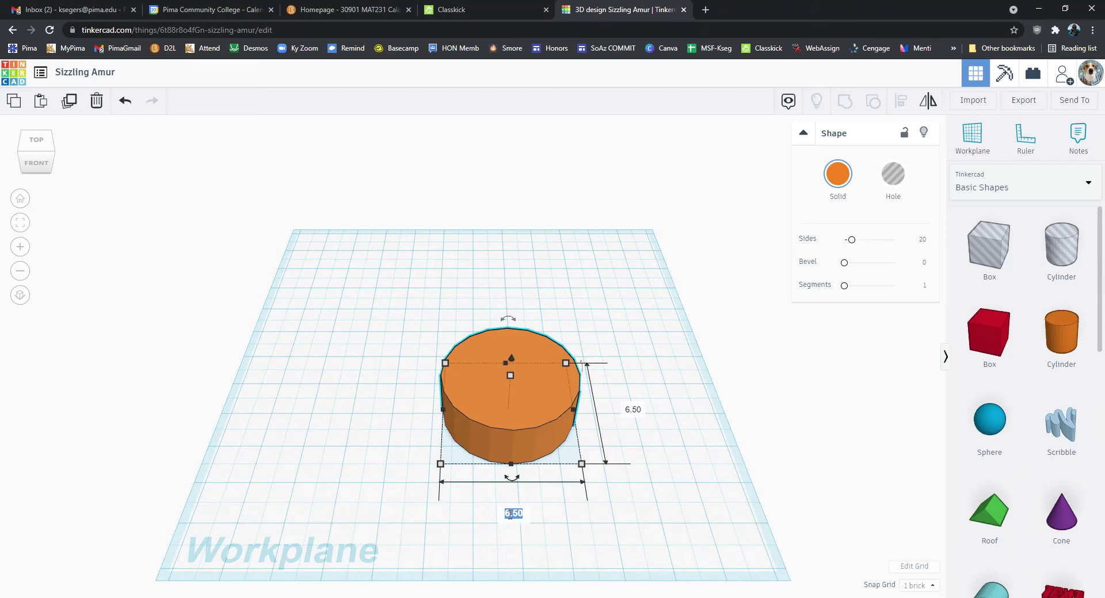
text(12)
key(Return)
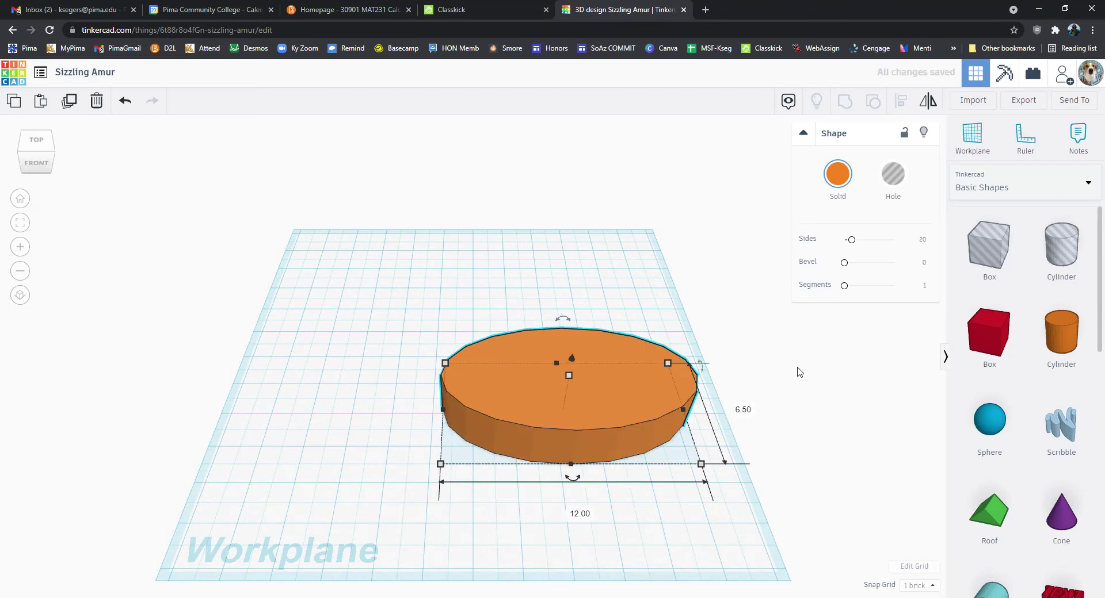
click(743, 411)
text(12)
key(Return)
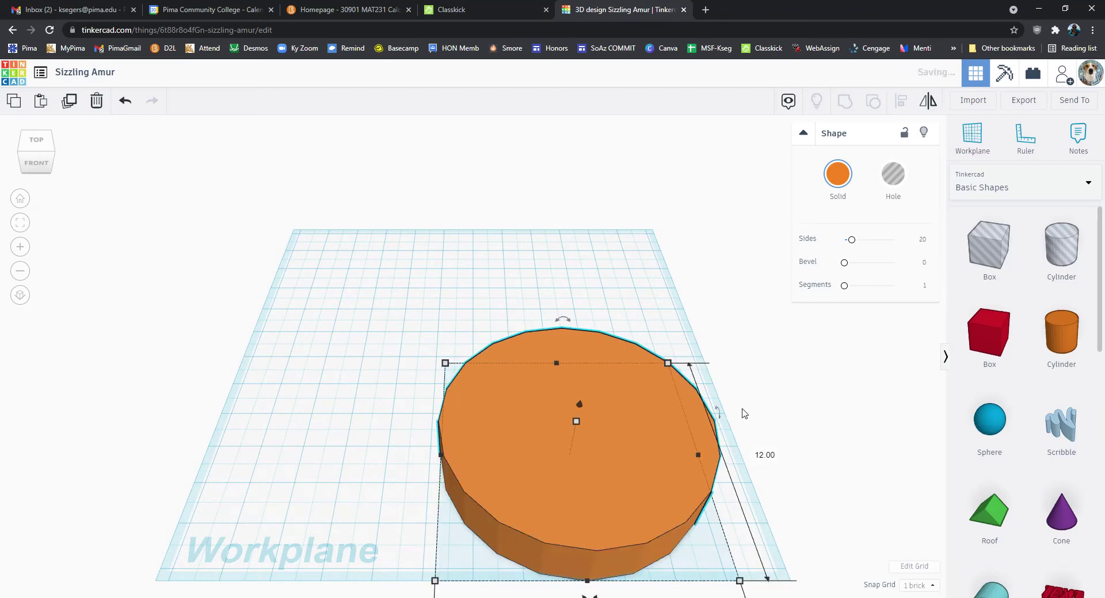
- Recentre the enlarged cylinder on the workplane and reduce its height to make a thin disc
drag(622, 506, 515, 377)
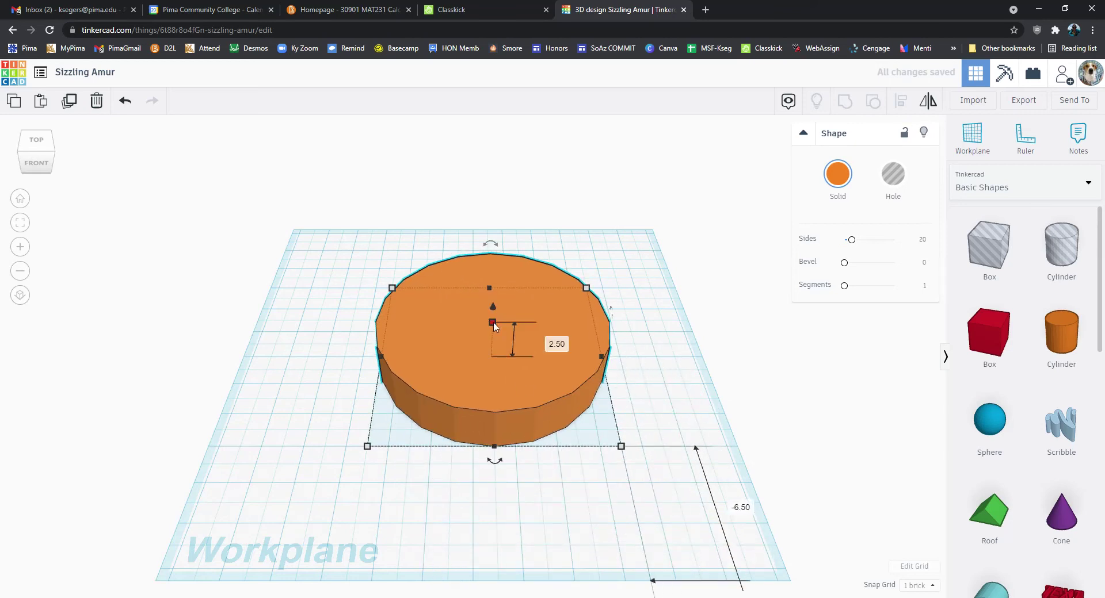
drag(494, 326, 493, 350)
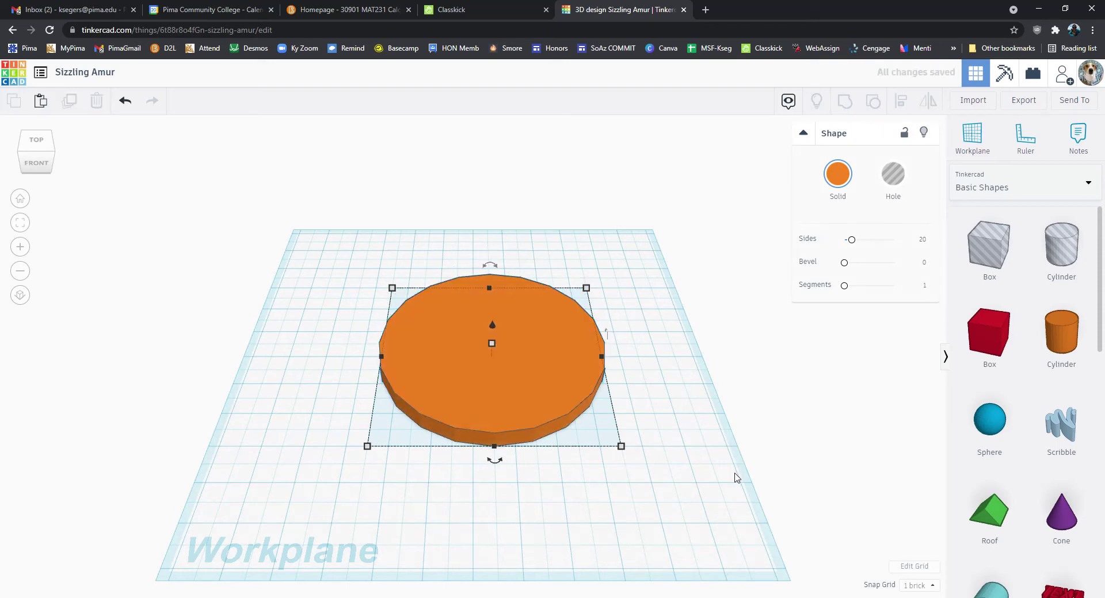
click(659, 554)
click(468, 374)
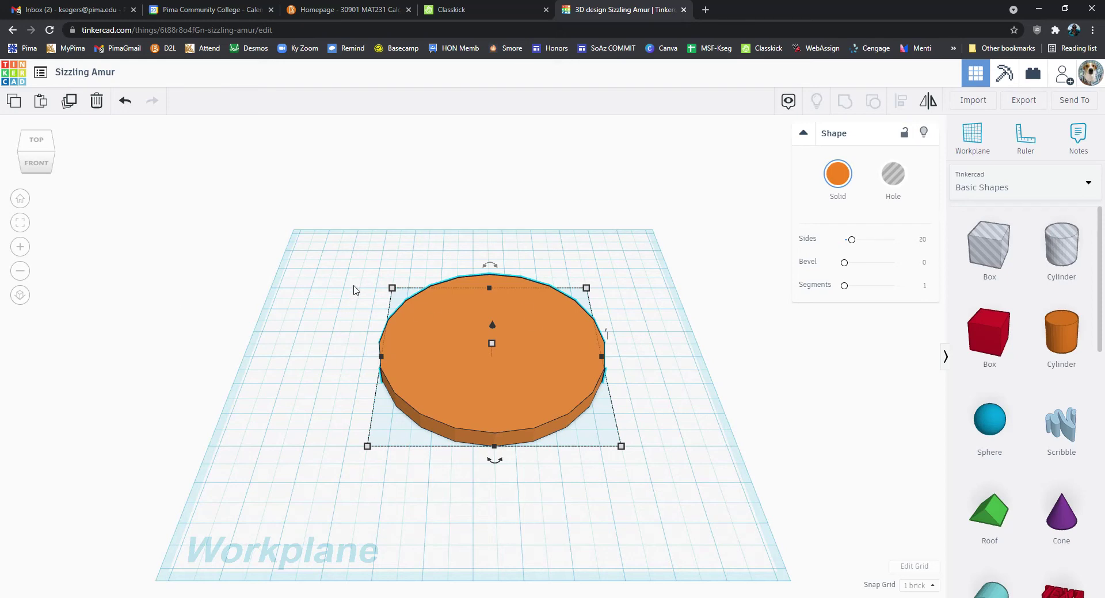
- Rotate the disc so it stands upright on its edge with its flat faces pointing sideways
mouse_move(506, 463)
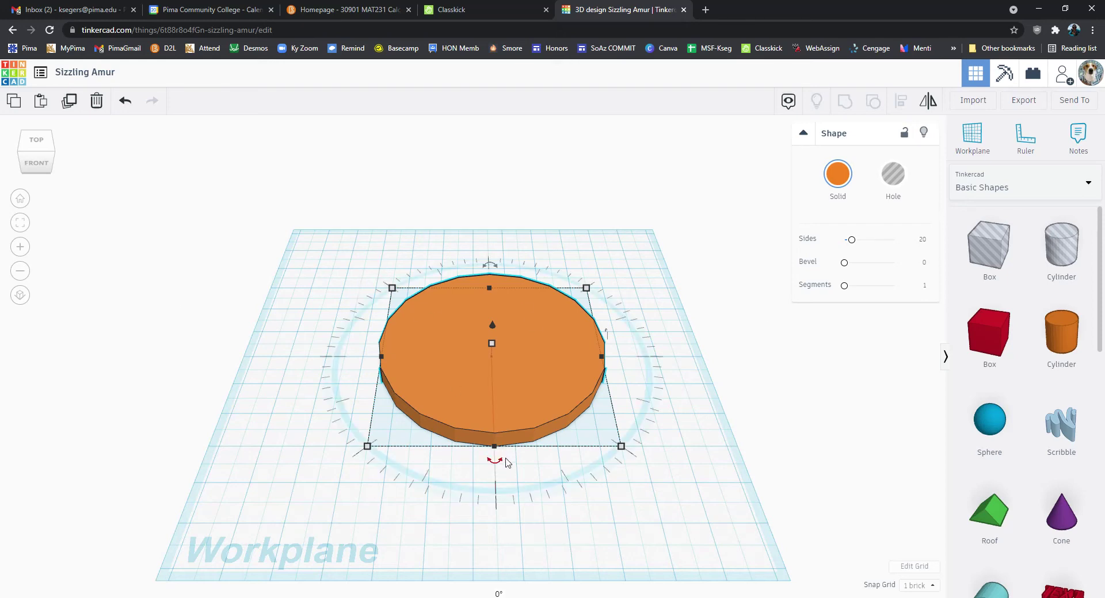
mouse_move(491, 264)
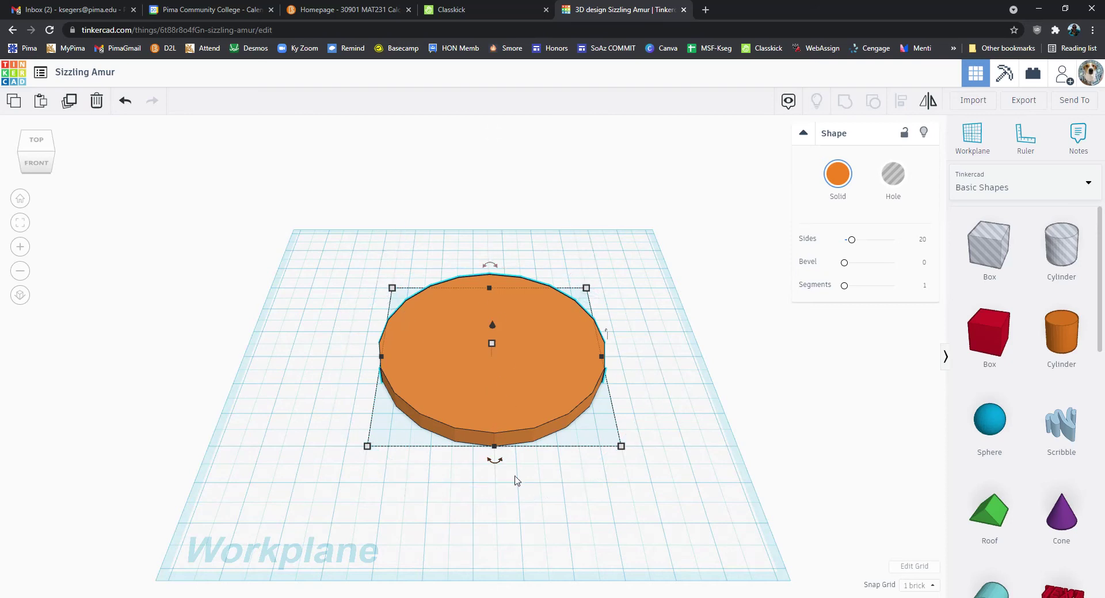
drag(493, 464, 346, 296)
mouse_move(498, 268)
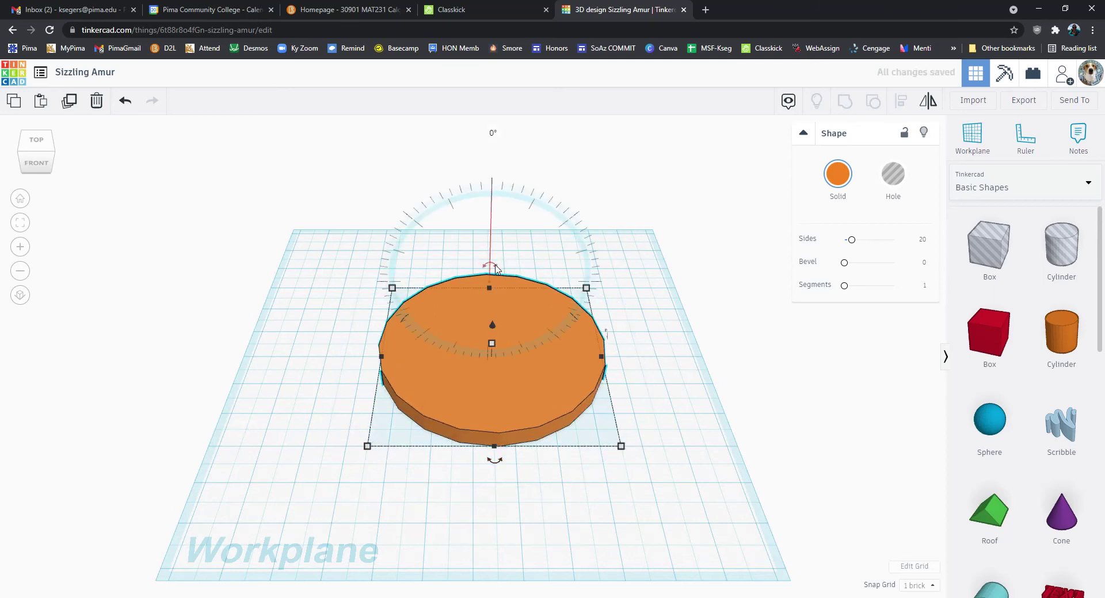
drag(499, 268, 524, 283)
click(585, 402)
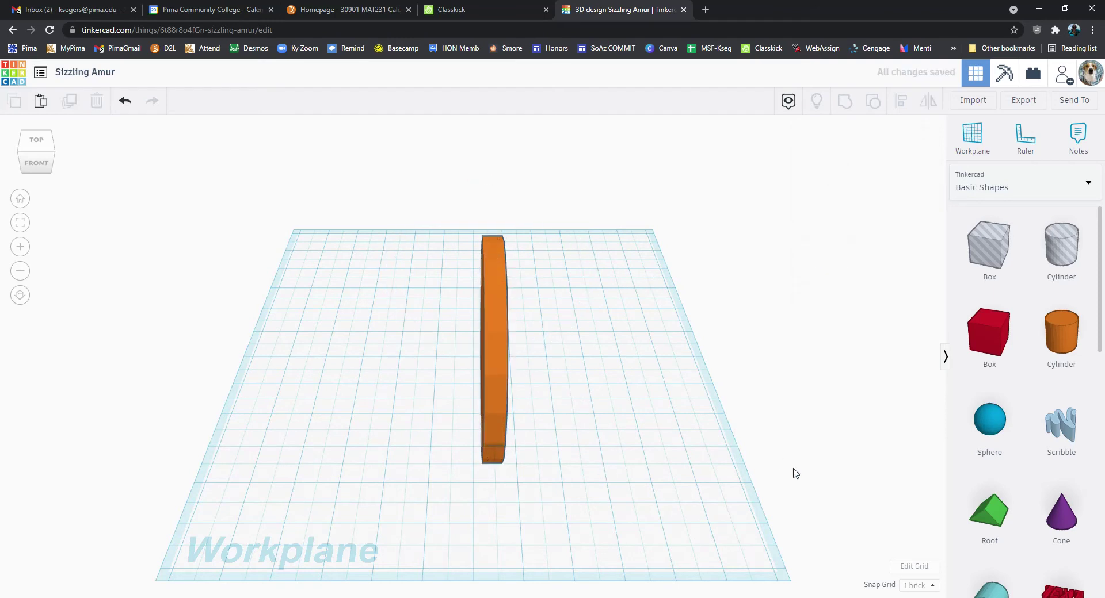
- Examine the upright disc from below, behind, the left side and above to check its position relative to the workplane
click(33, 166)
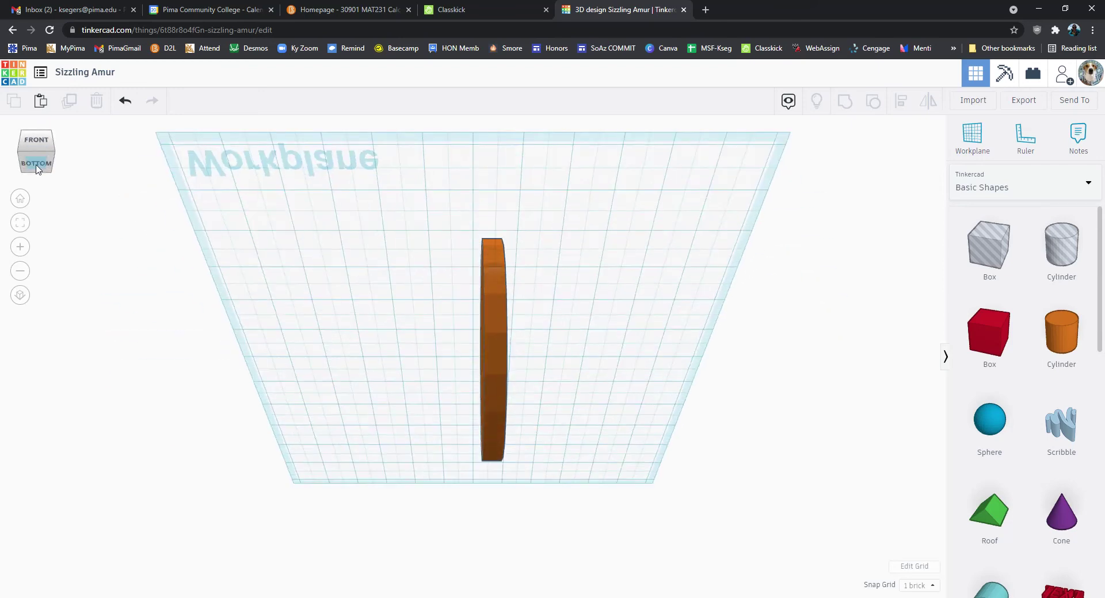
click(60, 152)
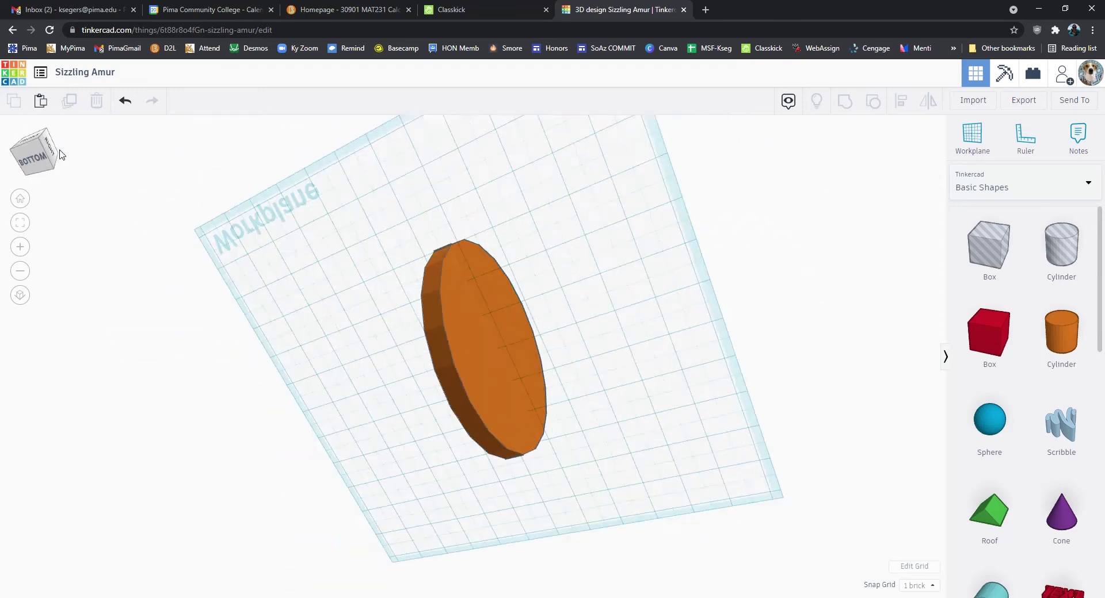
click(59, 152)
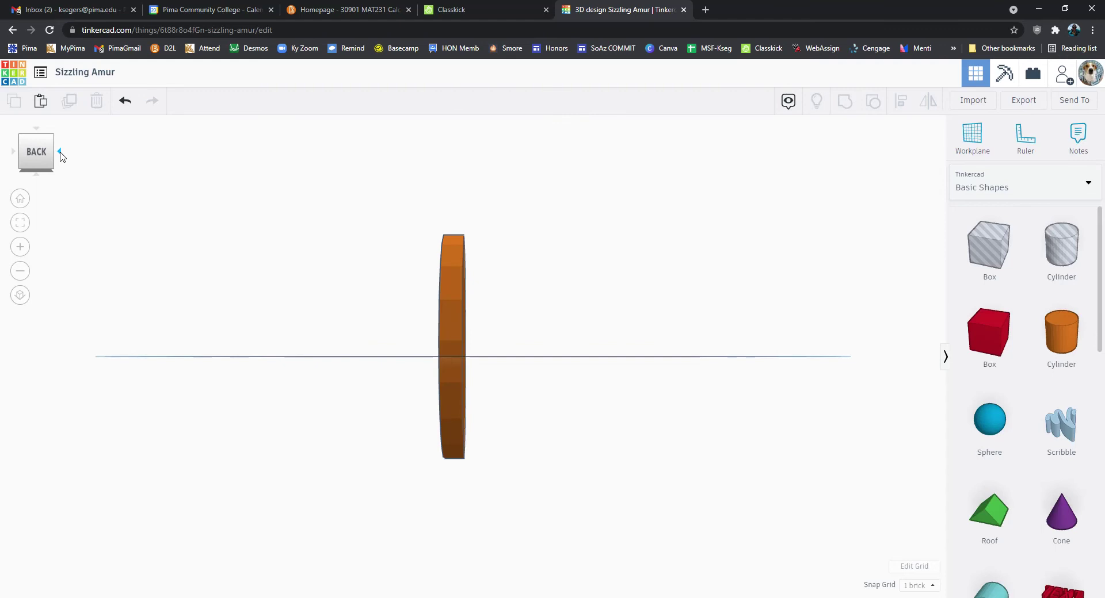
click(32, 140)
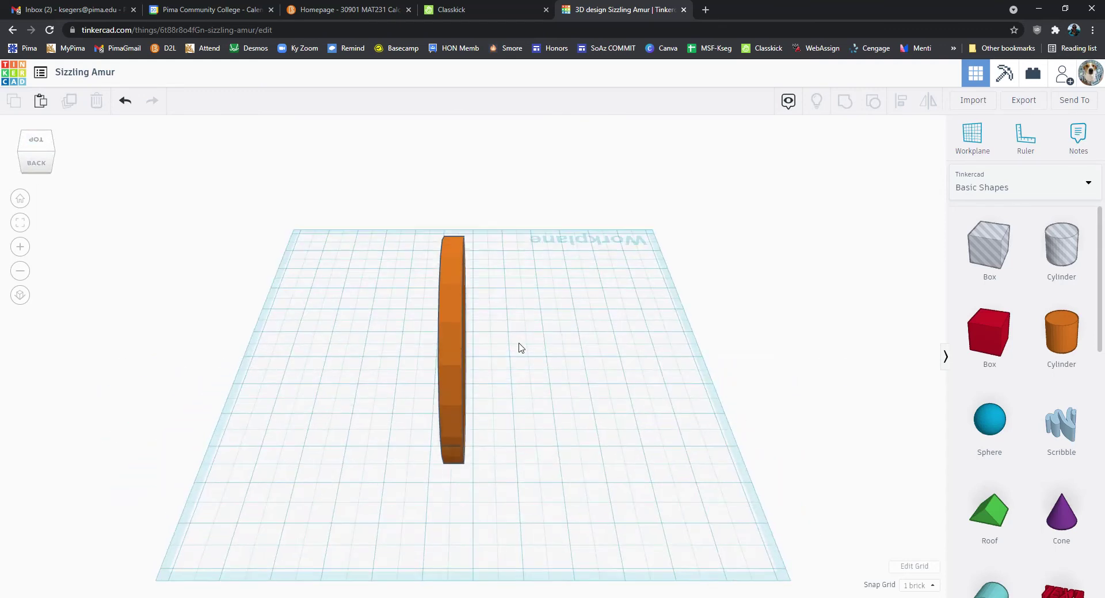
right_drag(789, 468, 473, 401)
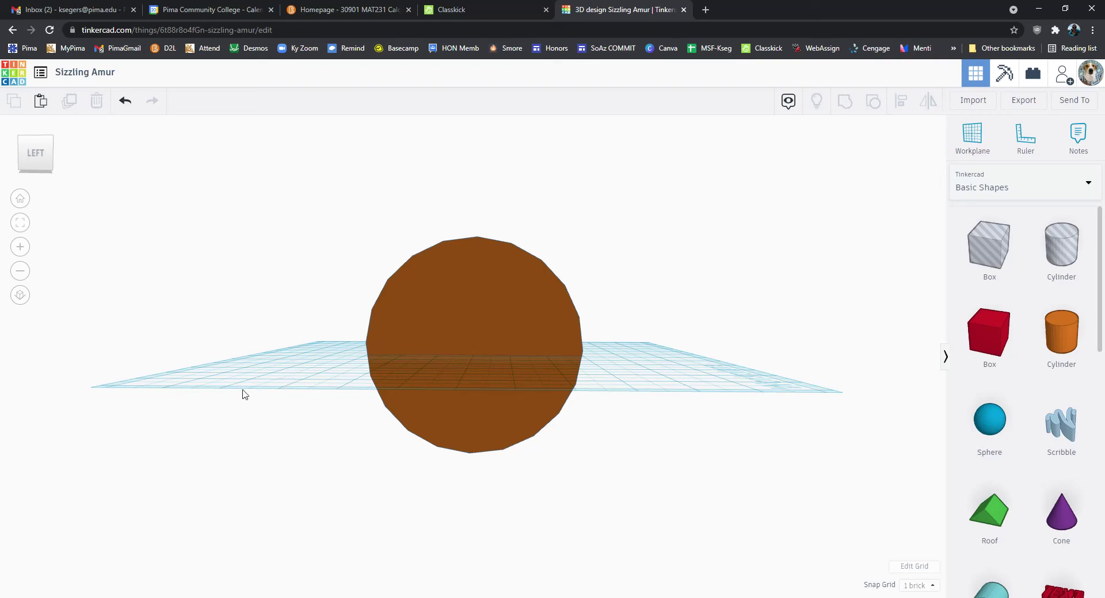
drag(225, 389, 374, 420)
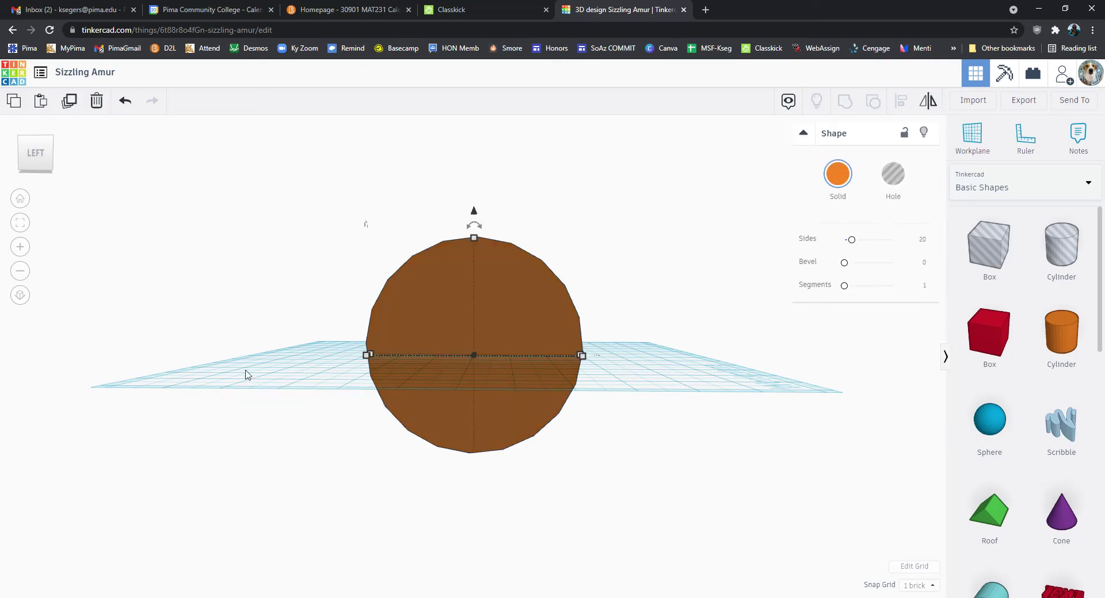
click(253, 380)
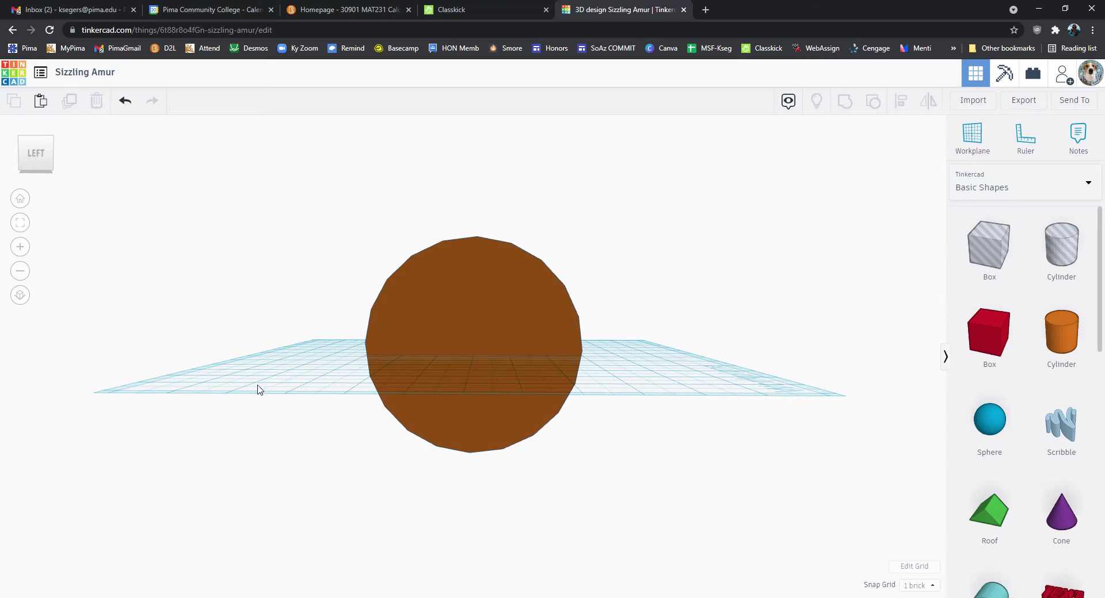
right_drag(240, 391, 535, 490)
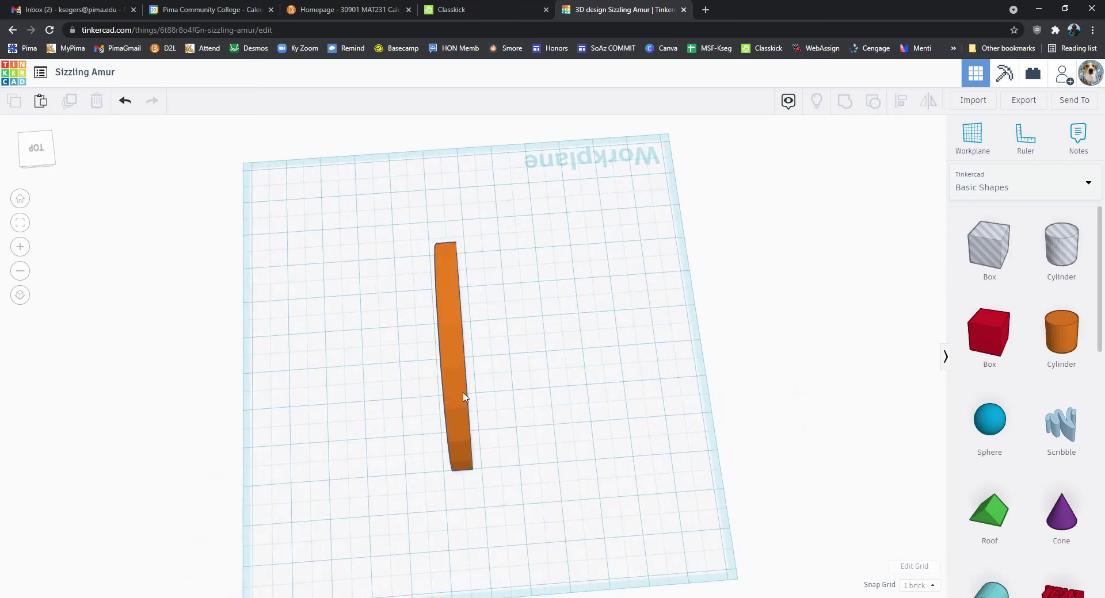
- Move the upright disc about 9.5 bricks toward the right side of the workplane and 1 brick along the other axis
click(458, 385)
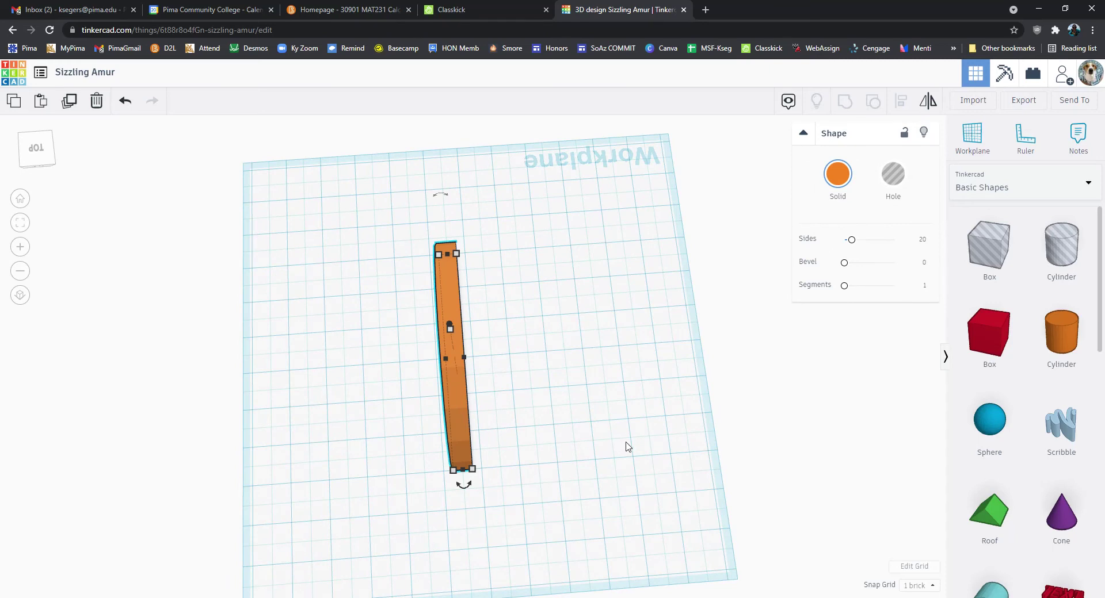
right_drag(640, 505, 508, 408)
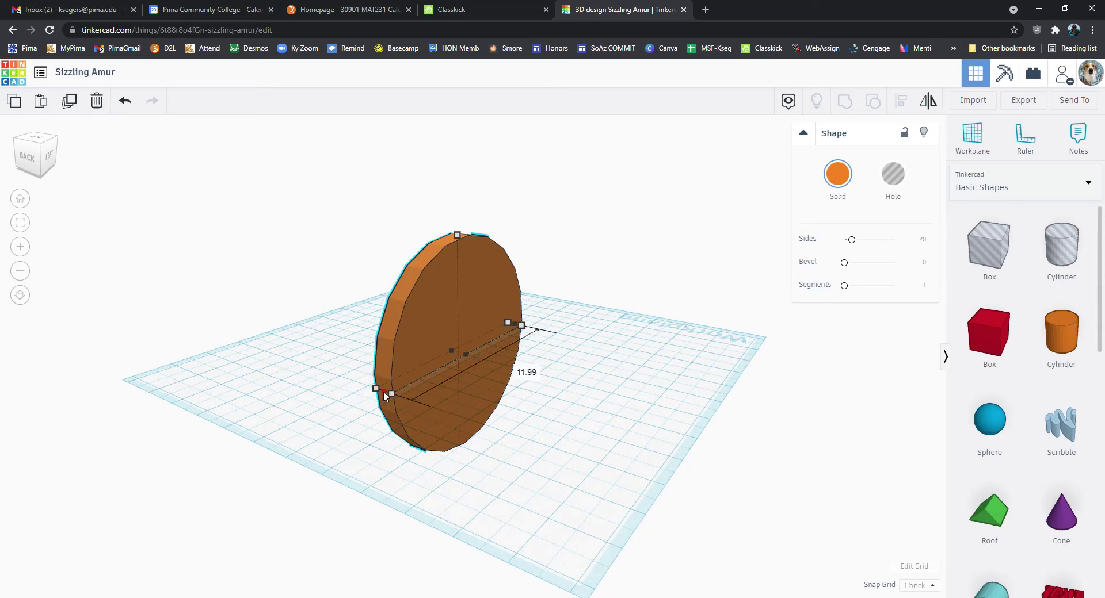
drag(383, 391, 378, 391)
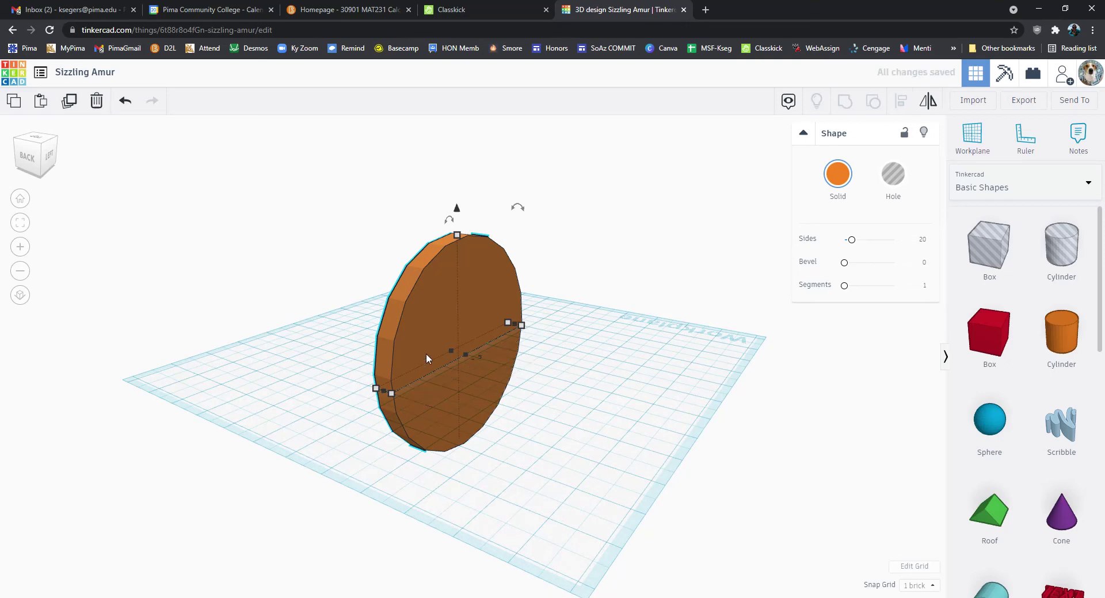
drag(426, 353, 315, 313)
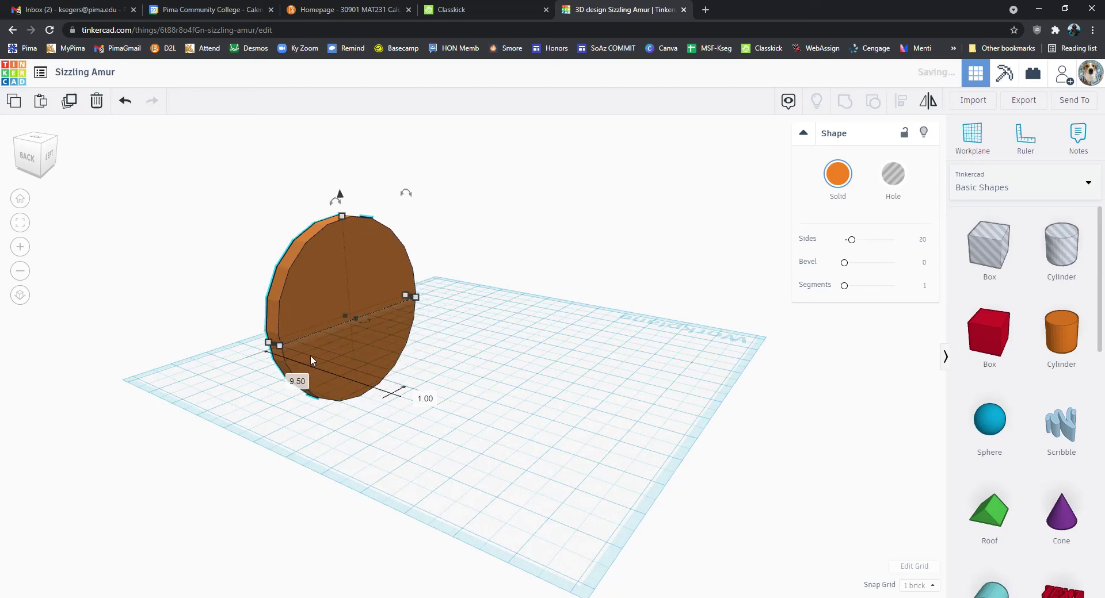
click(234, 414)
right_drag(234, 414, 646, 387)
click(493, 340)
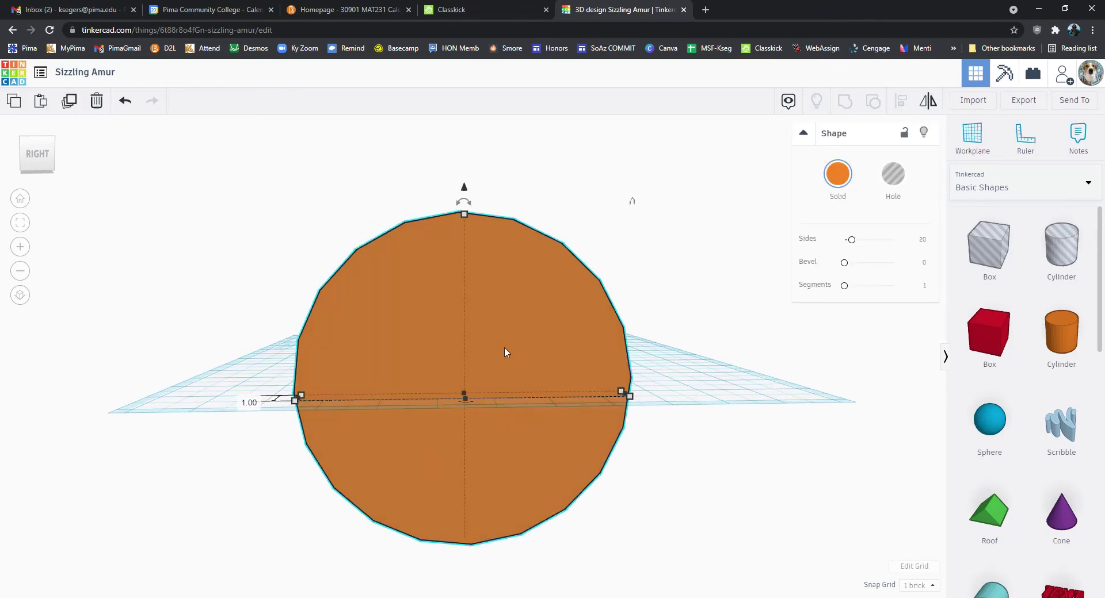
- Resize the workplane grid to a smaller width and length, keeping the units in bricks
click(923, 568)
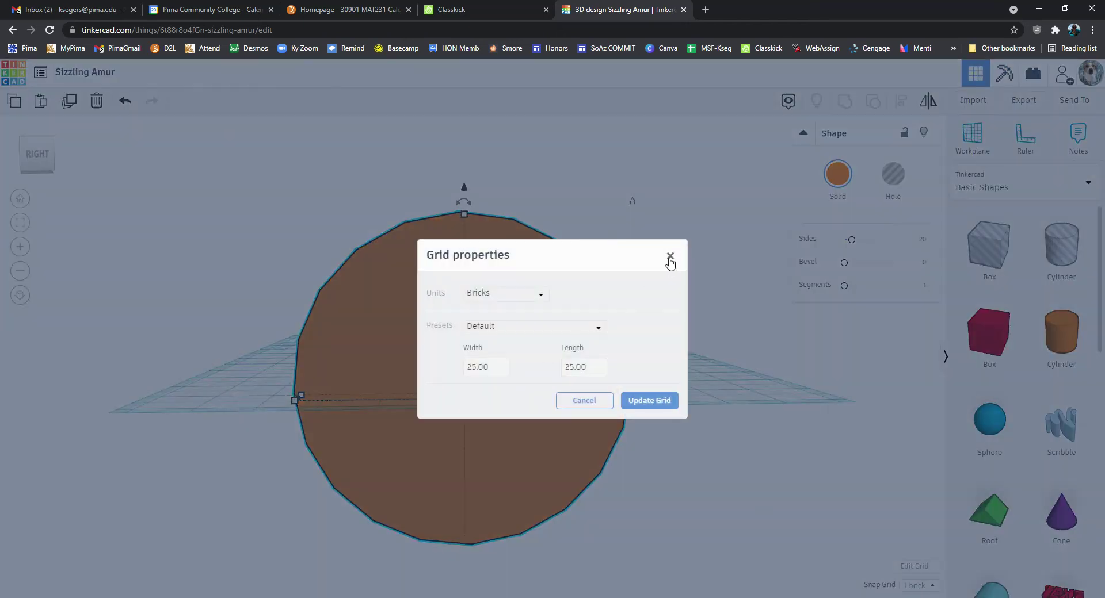
click(482, 366)
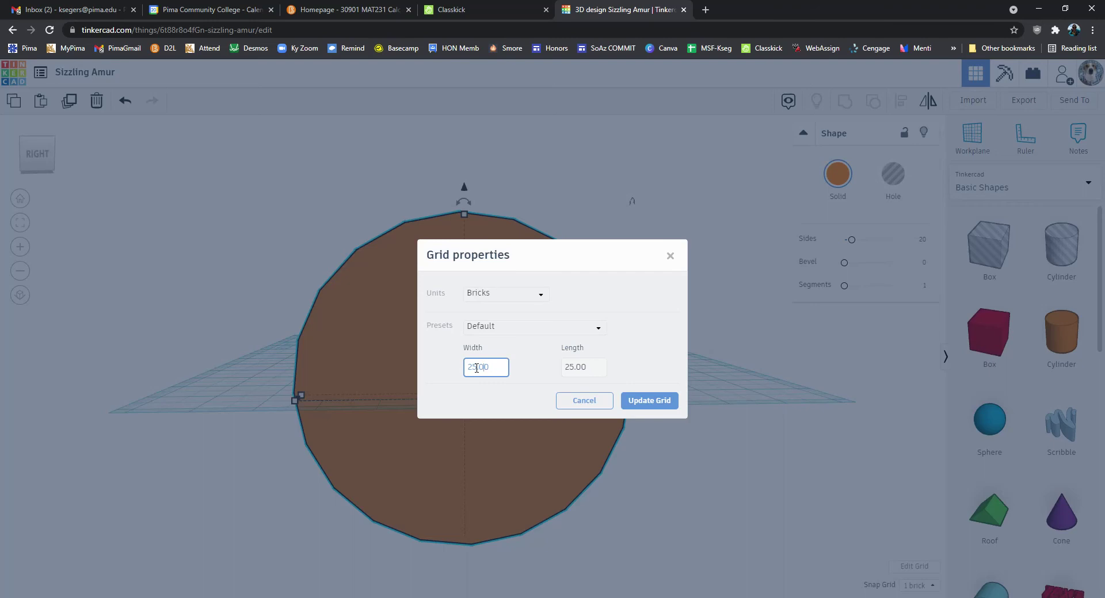
text(0)
click(569, 369)
text(0)
click(648, 406)
- Realign the upright disc with the resized workplane and shift it inward to the workplane's right edge
drag(534, 450, 542, 447)
drag(498, 333, 520, 341)
click(690, 481)
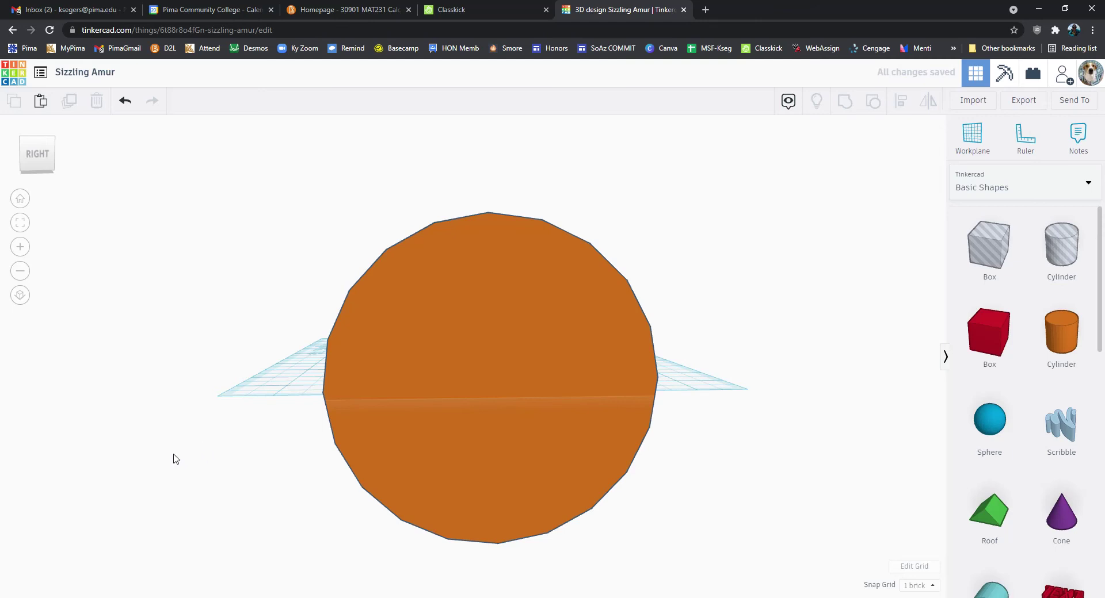
right_drag(176, 459, 423, 537)
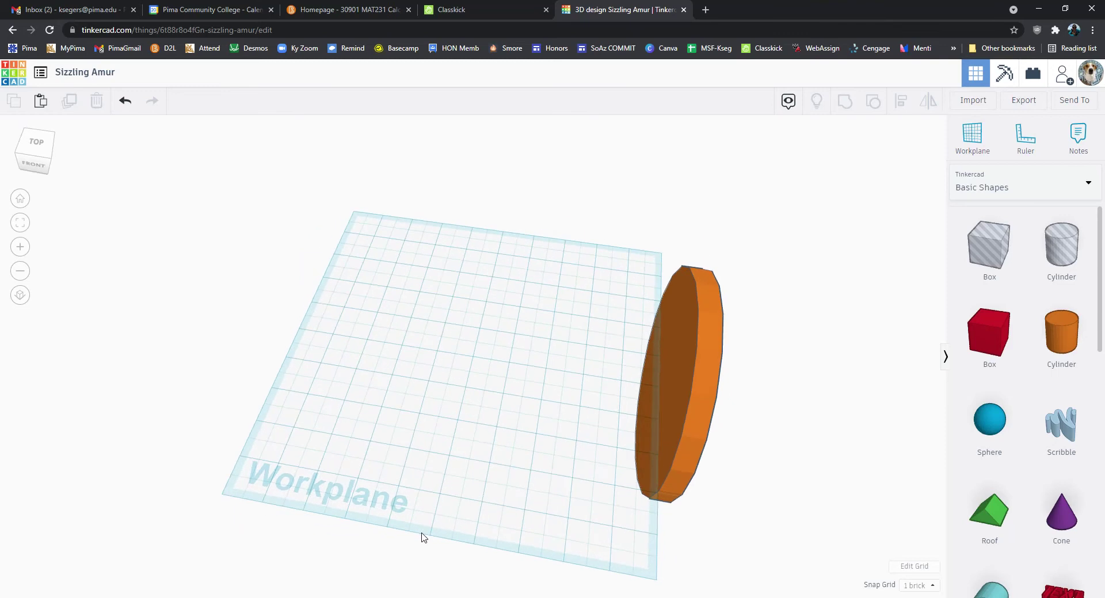
click(671, 388)
drag(679, 381, 647, 379)
click(777, 483)
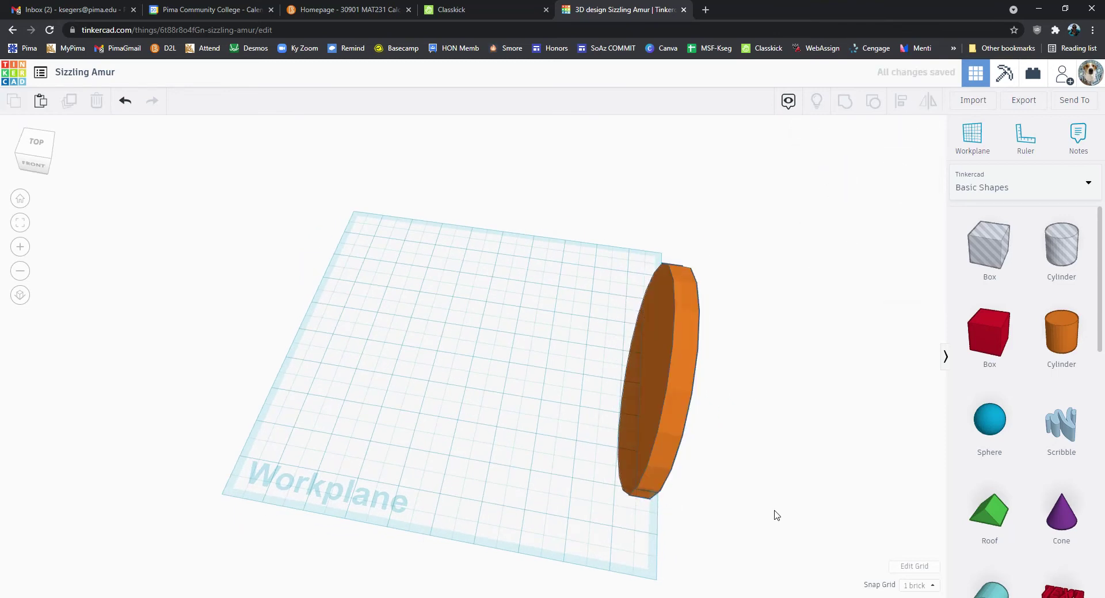
- Lock the upright disc at the workplane's right edge so that it cannot be moved or edited
click(671, 421)
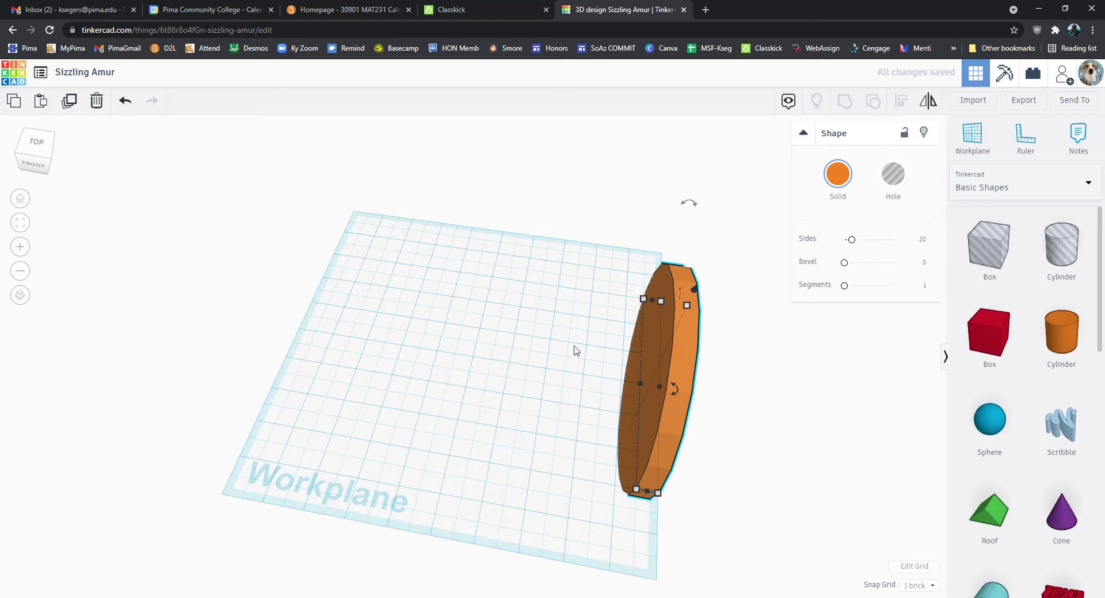
click(872, 521)
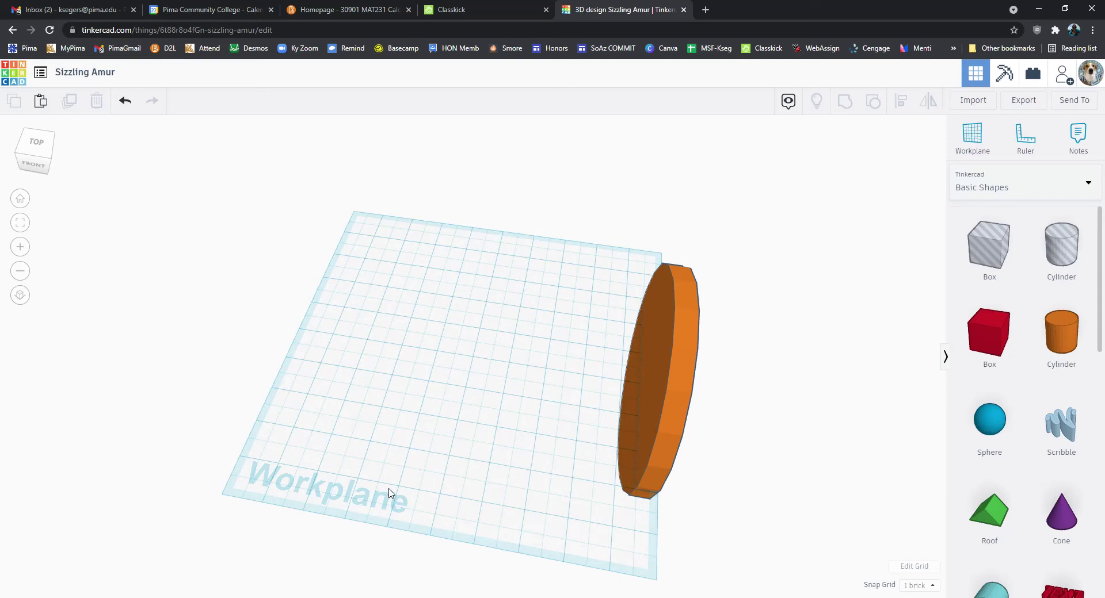
click(685, 346)
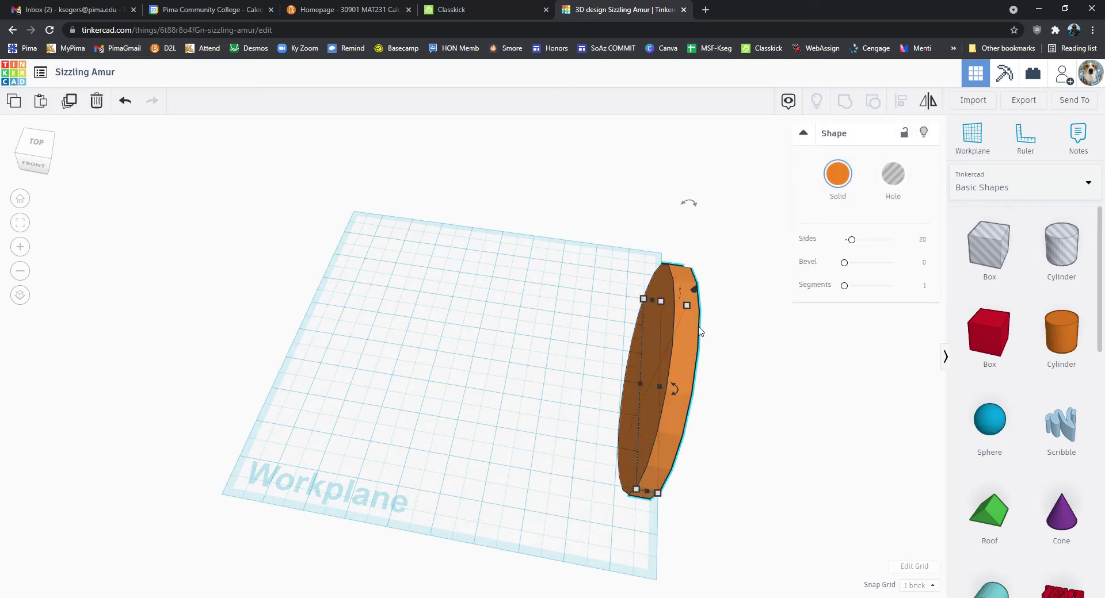
click(905, 136)
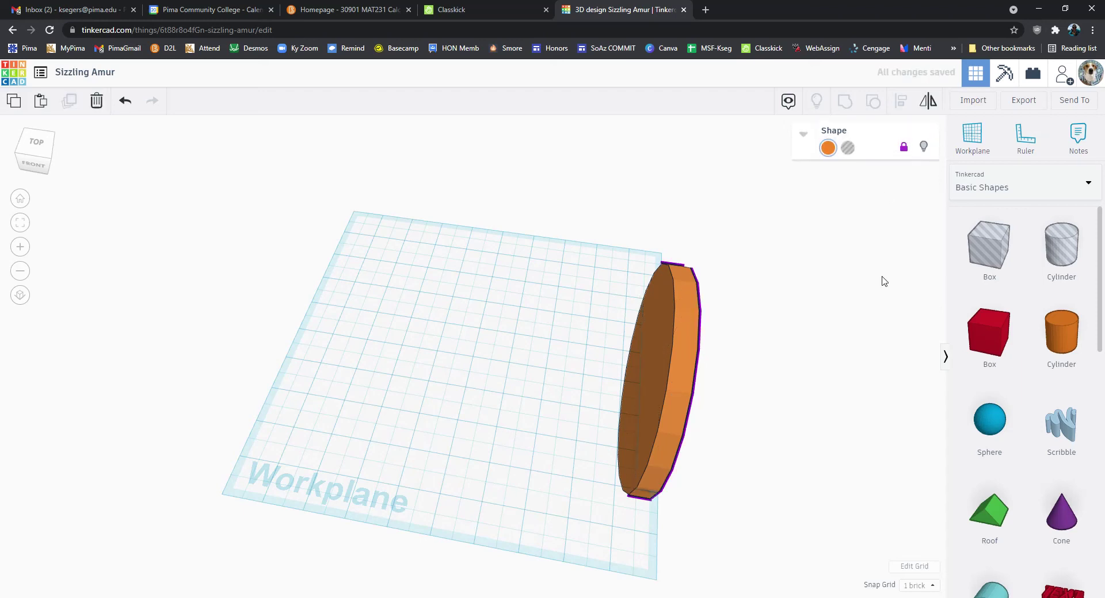
click(834, 323)
click(674, 369)
click(720, 492)
- Duplicate the locked disc and move the copy inward along the workplane, leaving a small gap to the original
right_drag(483, 504, 618, 394)
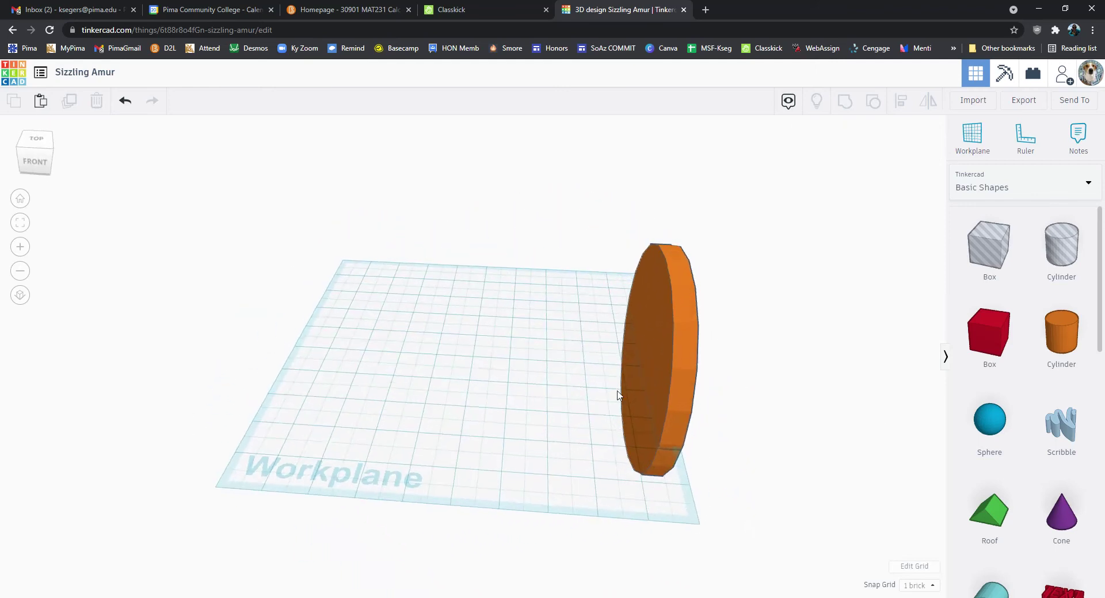
click(692, 348)
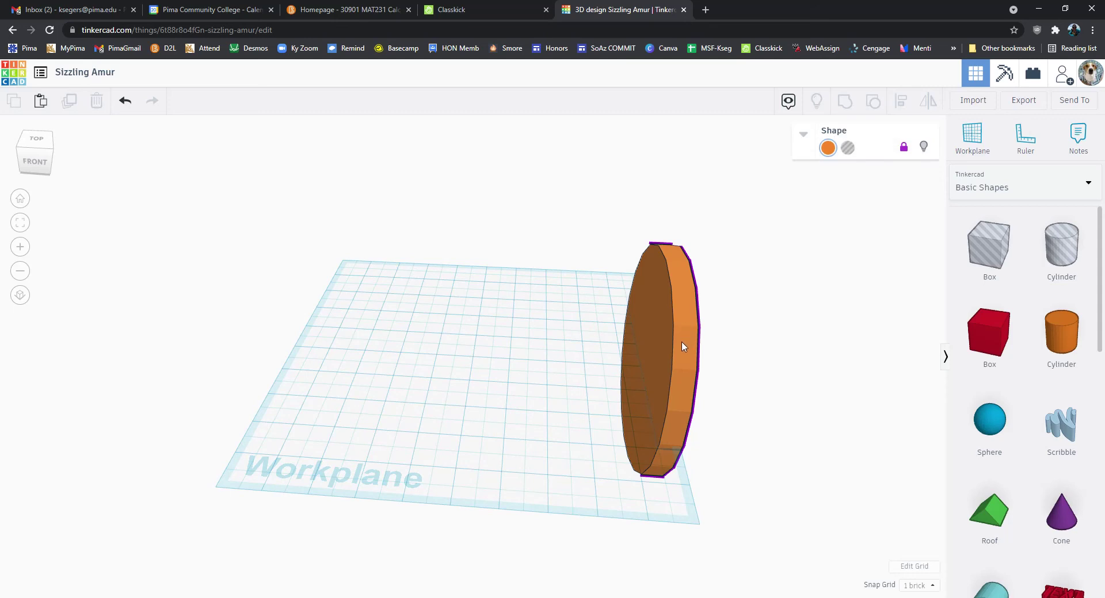
click(683, 345)
click(674, 343)
key(ctrl+l)
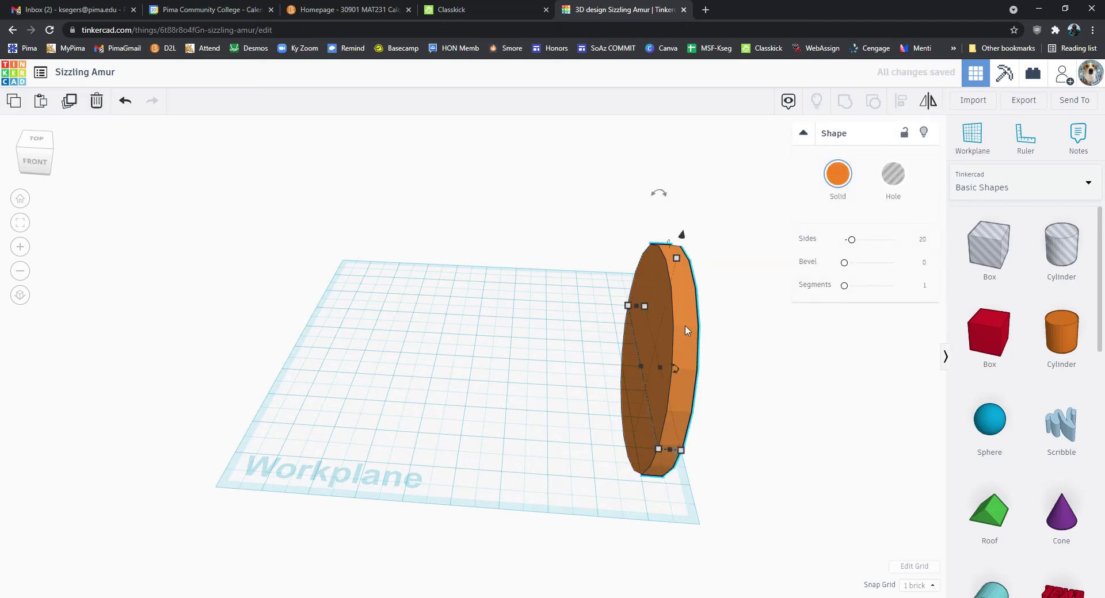
key(Right)
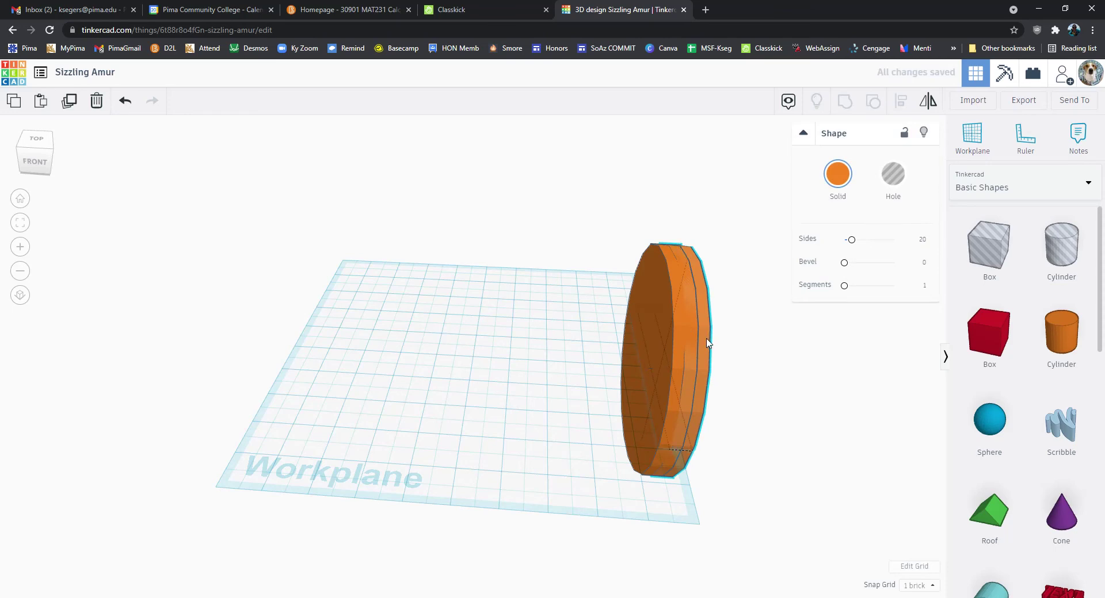
drag(708, 344, 650, 342)
click(687, 323)
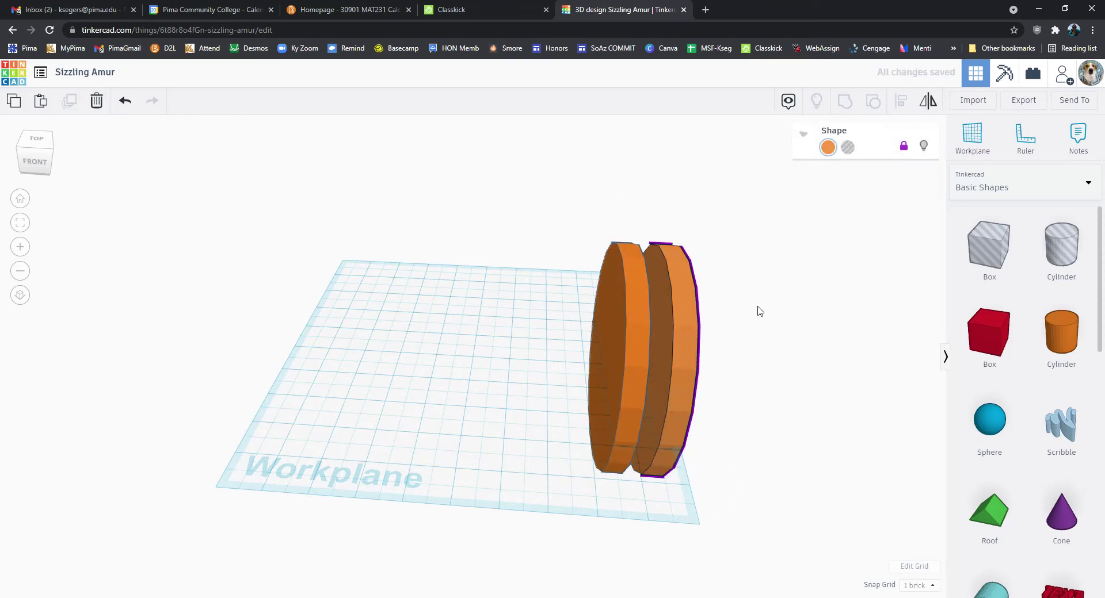
click(624, 388)
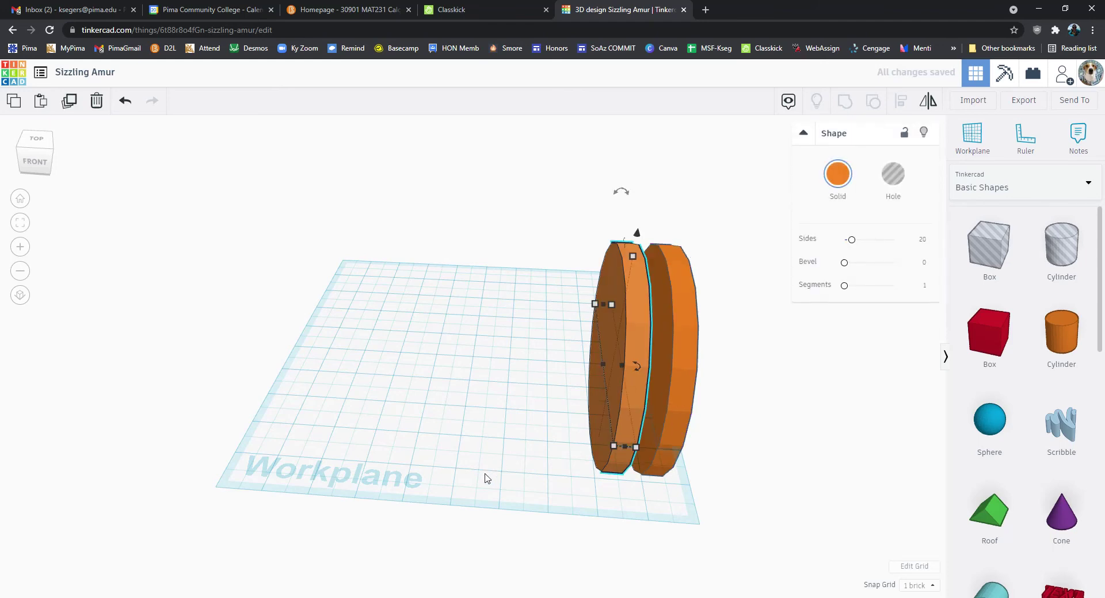
- Check the value for x = 1 in the worksheet's table and set the copied disc's width and height to 11.8
right_drag(488, 480, 677, 402)
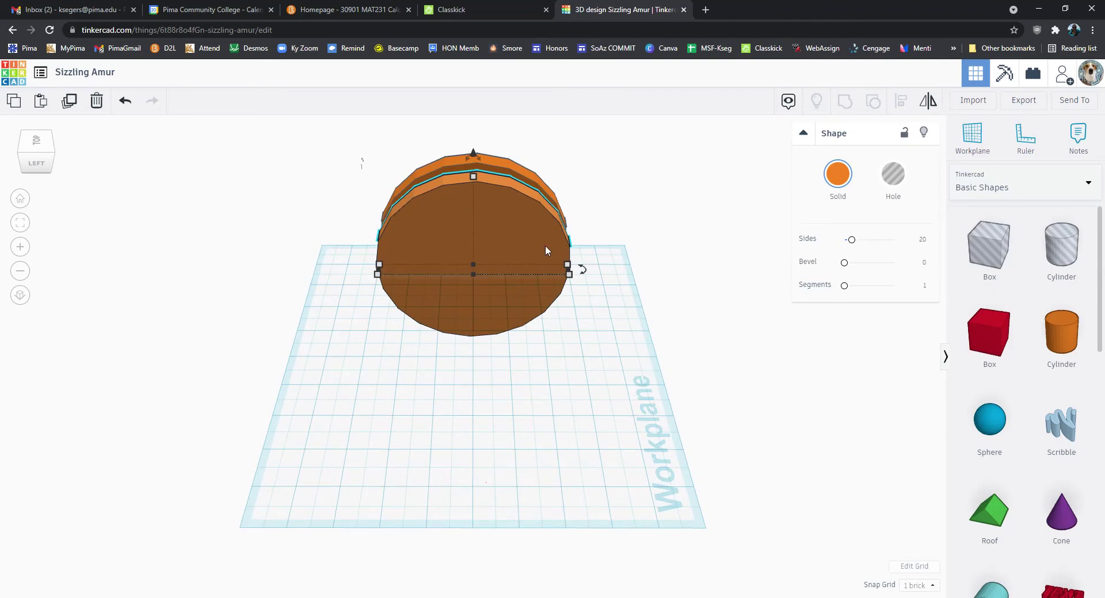
click(474, 5)
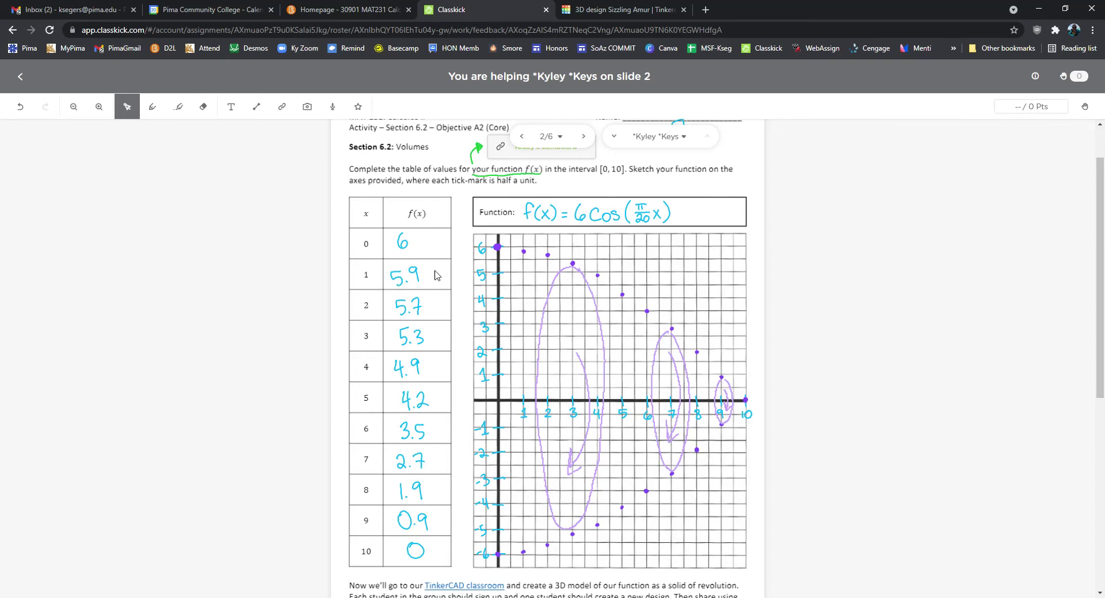
click(592, 14)
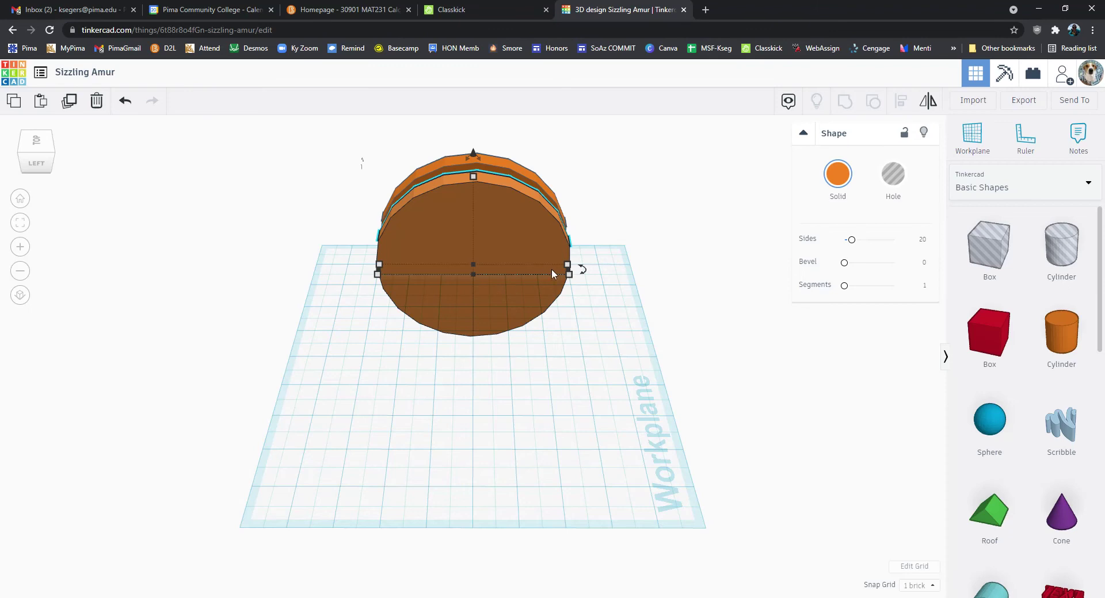
click(488, 326)
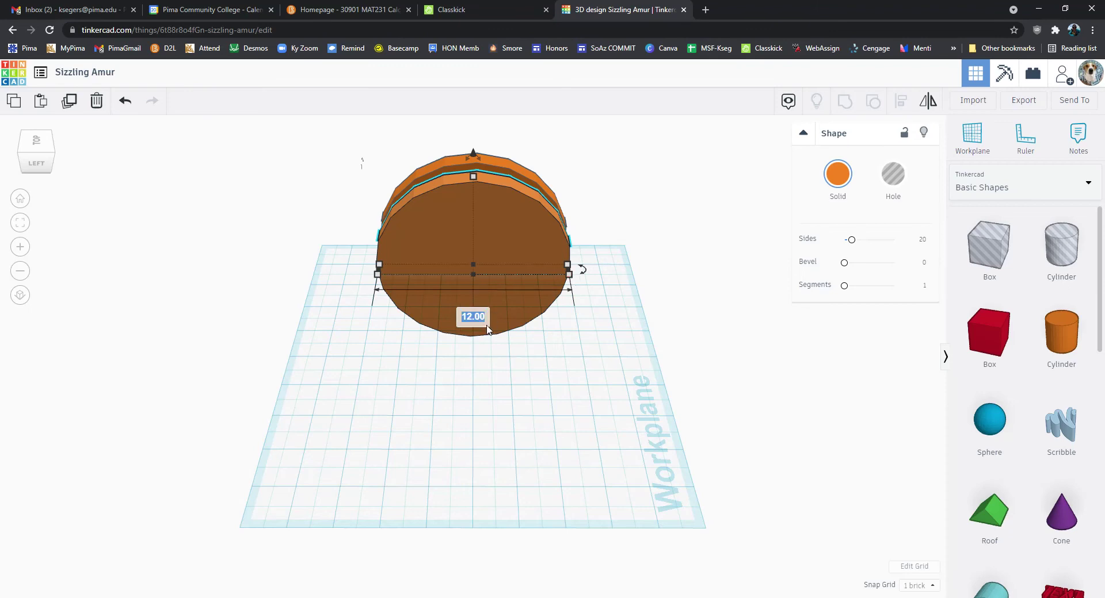
text(11.8)
key(Return)
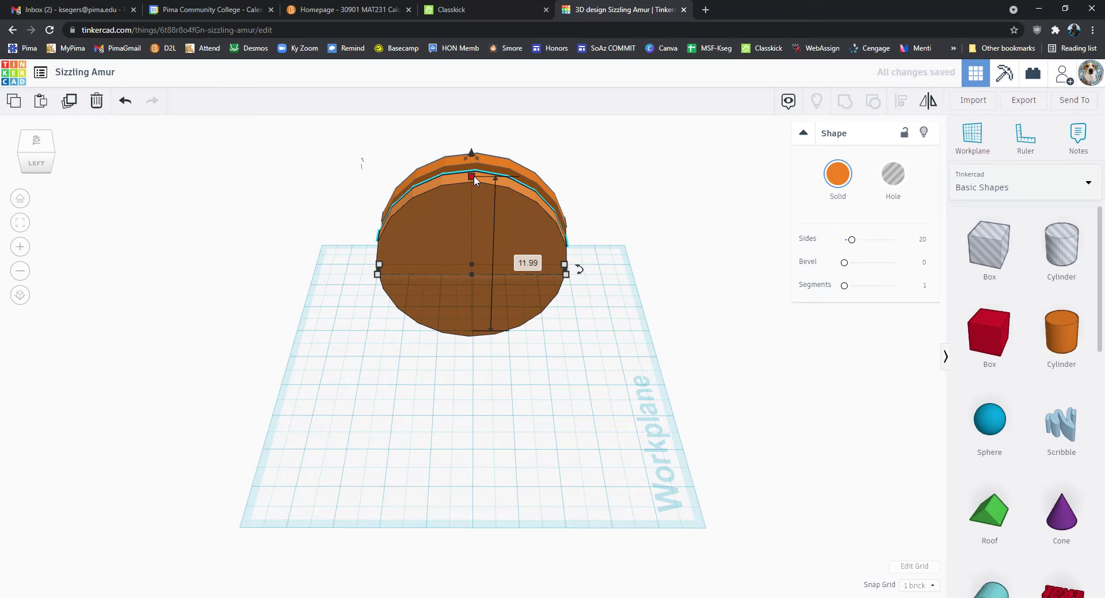
click(523, 262)
text(11.8)
key(Return)
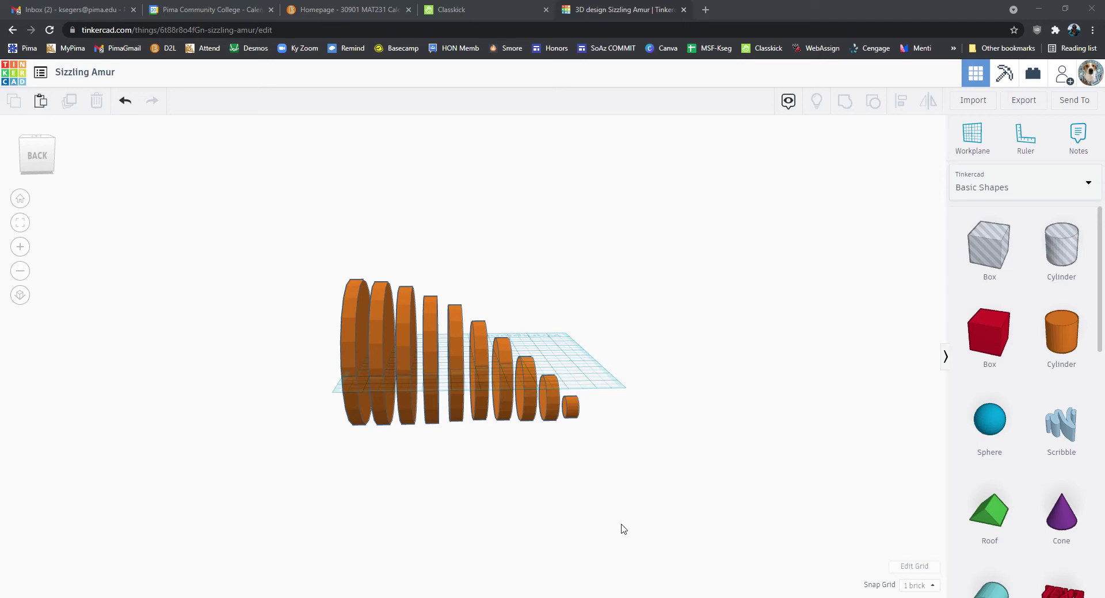
- Unlock the row of discs one by one, starting from the largest and working toward the smallest
click(738, 458)
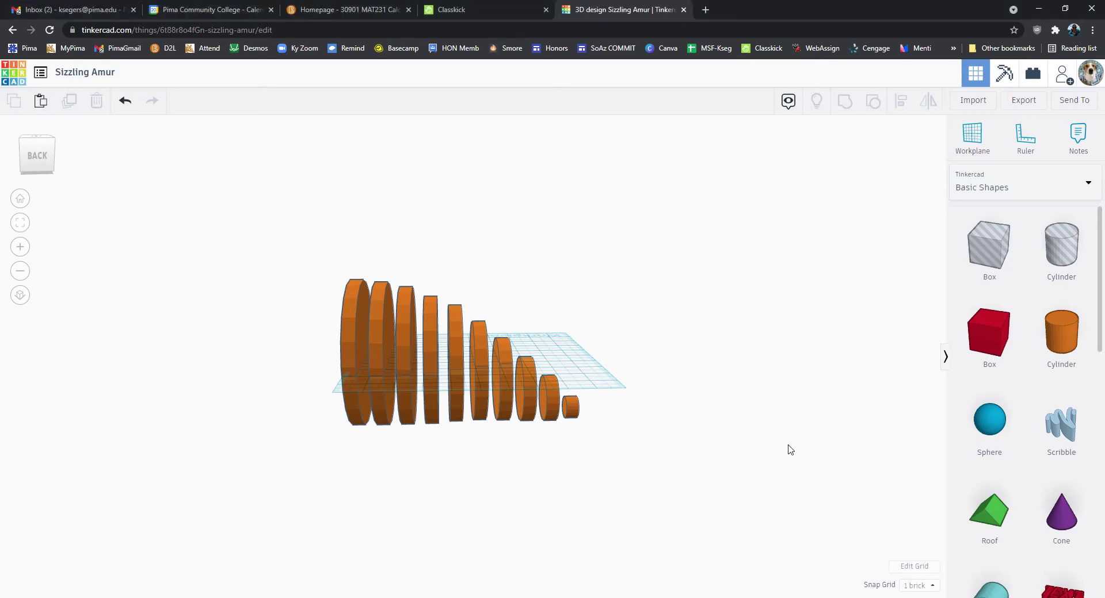
right_drag(708, 427, 727, 440)
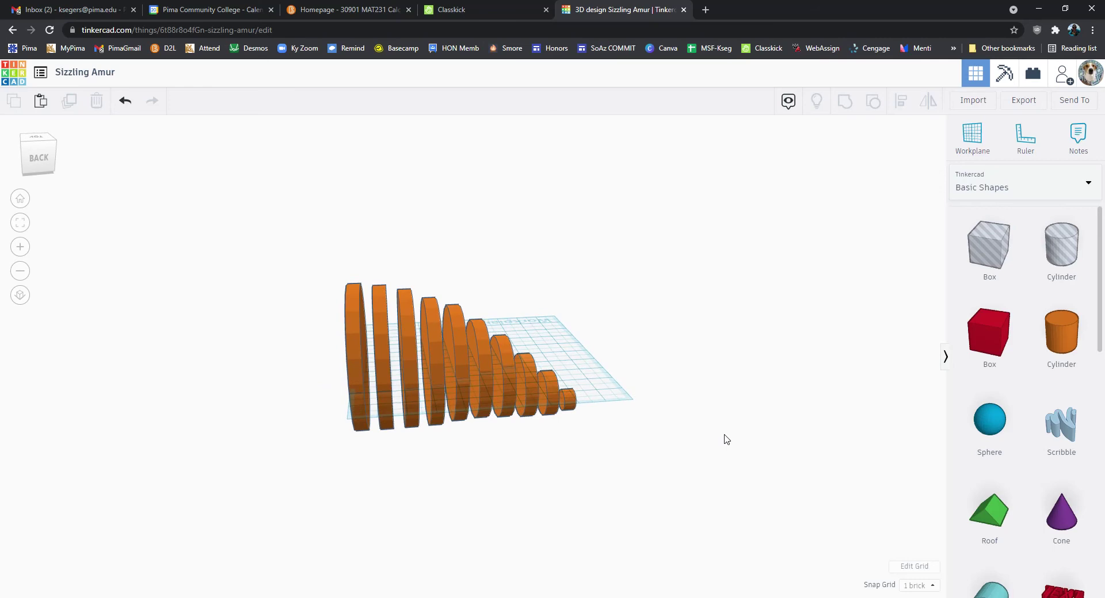
click(355, 355)
click(898, 149)
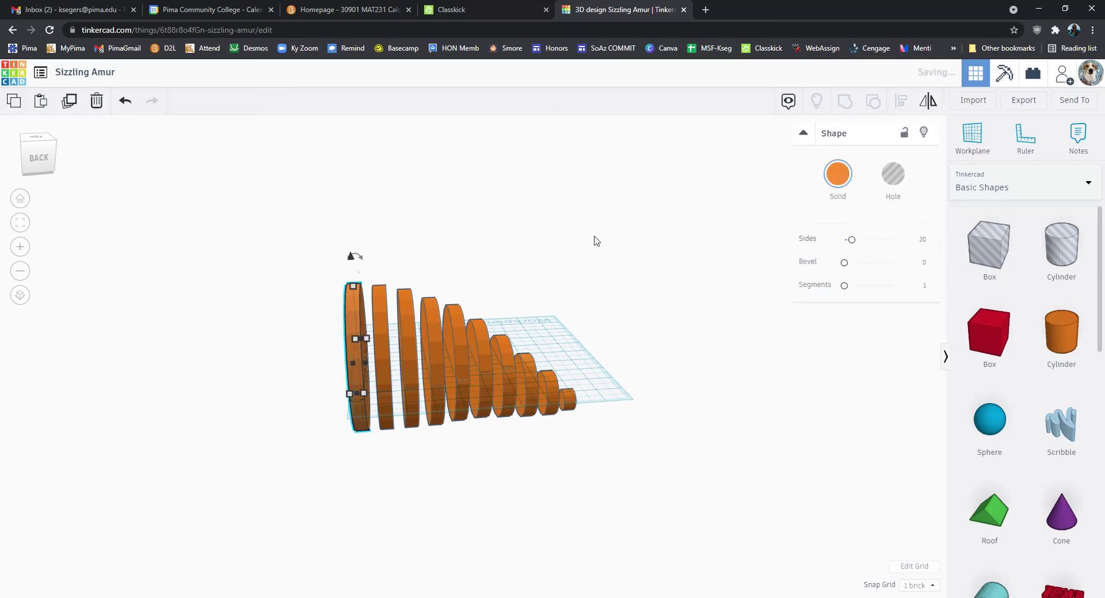
click(389, 337)
click(902, 150)
click(406, 338)
click(899, 149)
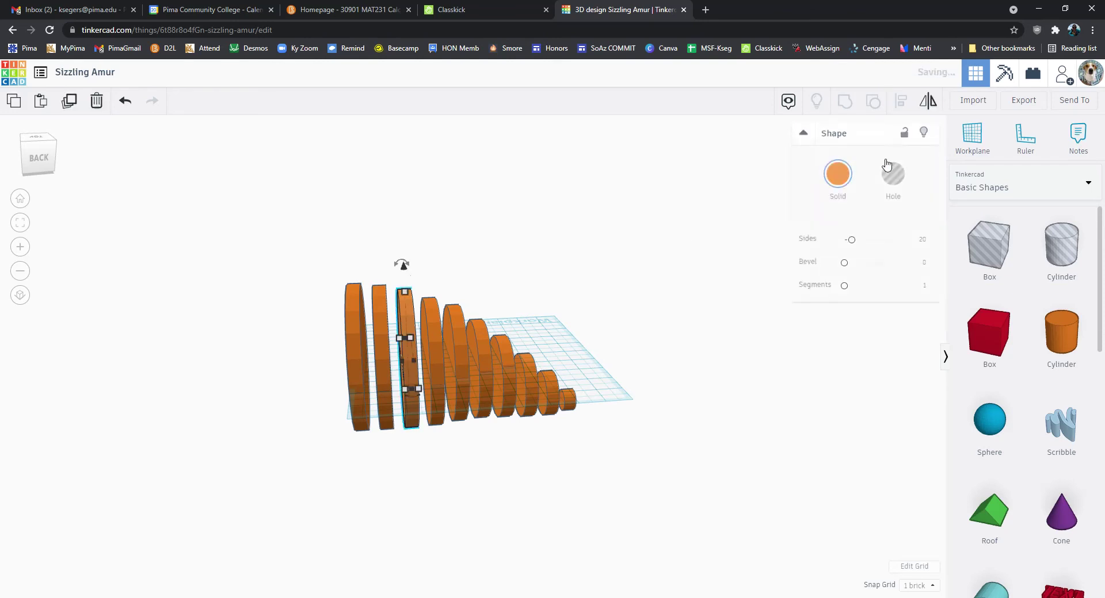
click(433, 356)
drag(453, 354, 555, 398)
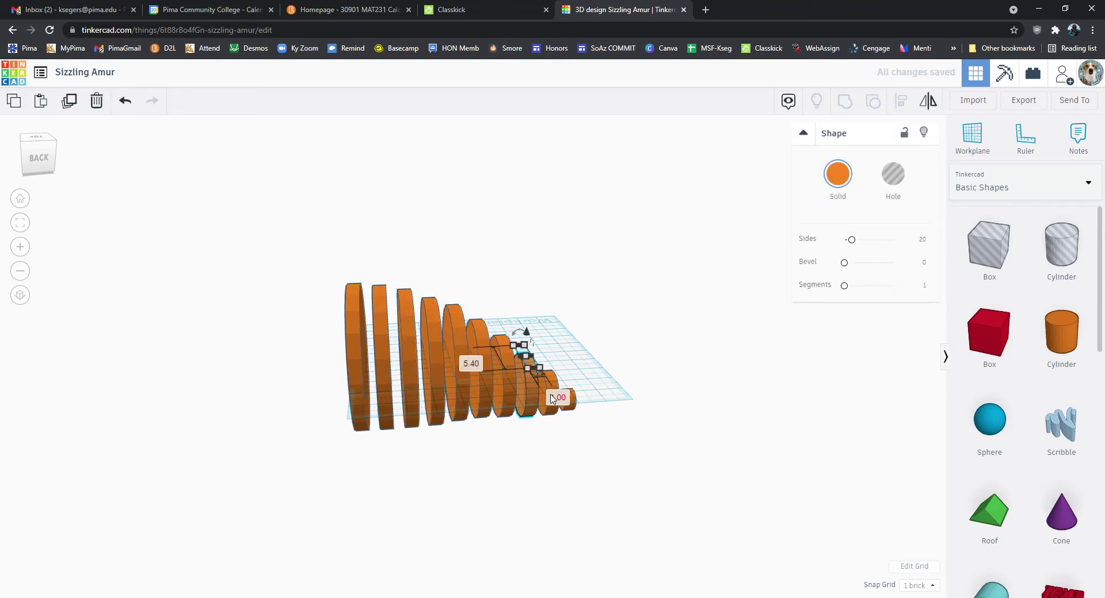
click(643, 401)
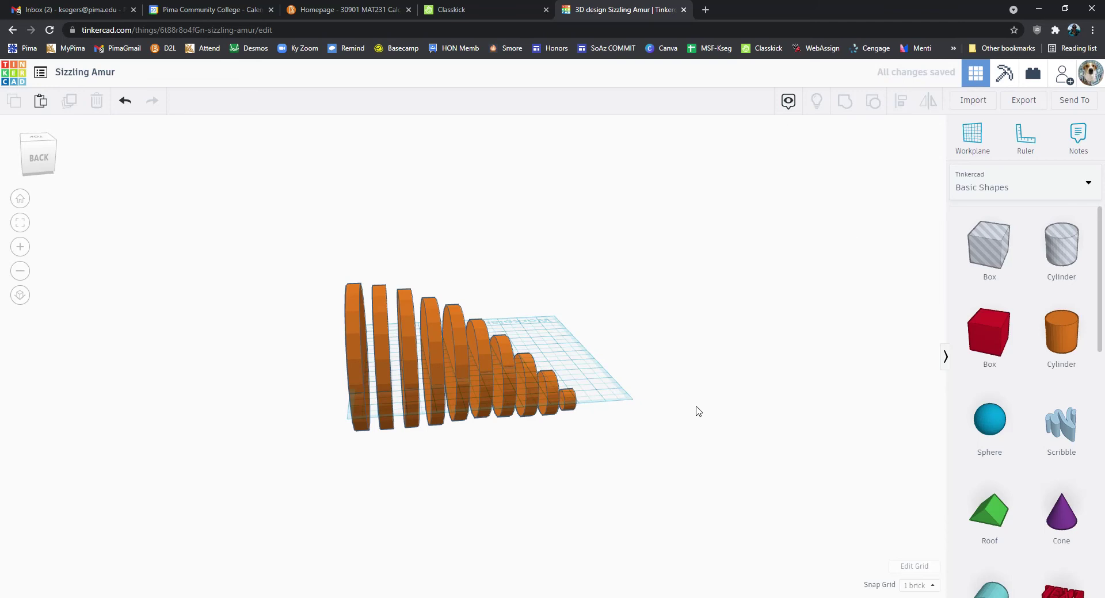
- Colour the largest disc dark red and the second disc bright red
click(349, 336)
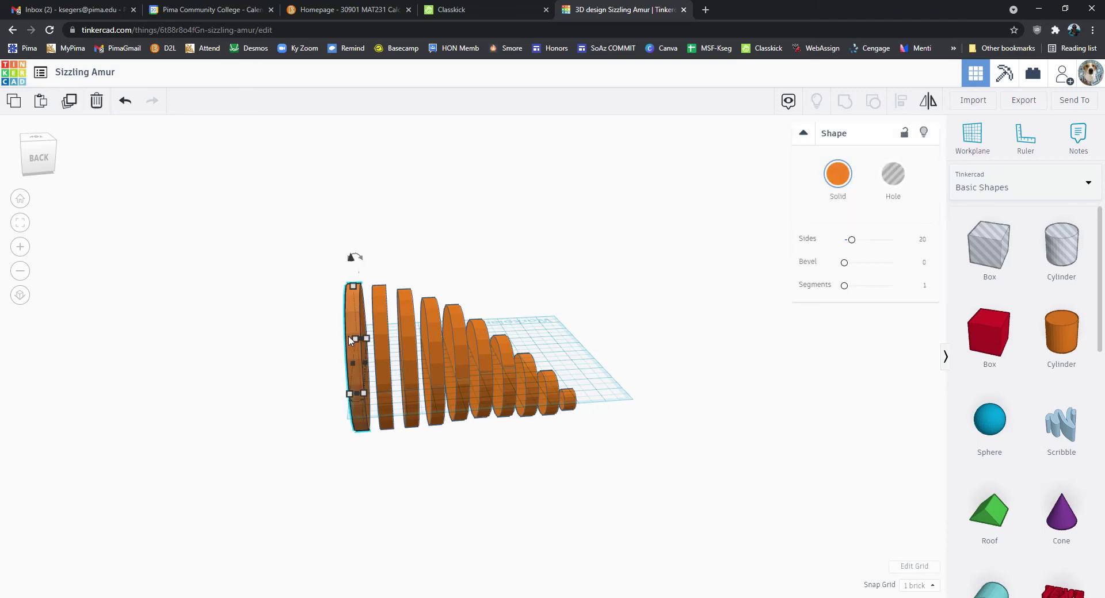
click(838, 174)
click(832, 313)
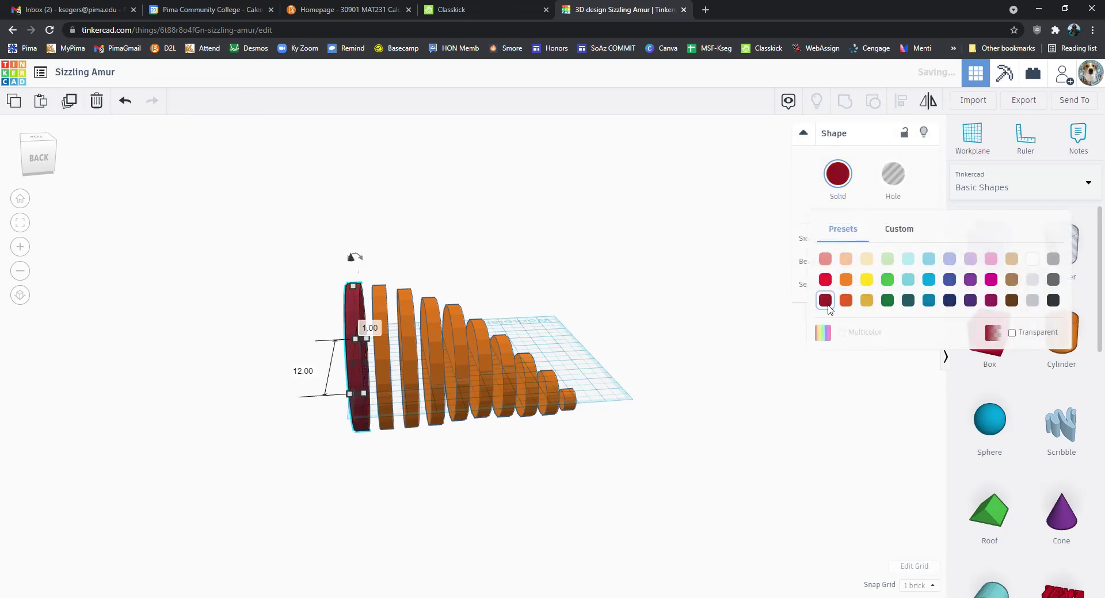
click(382, 348)
click(837, 175)
click(825, 279)
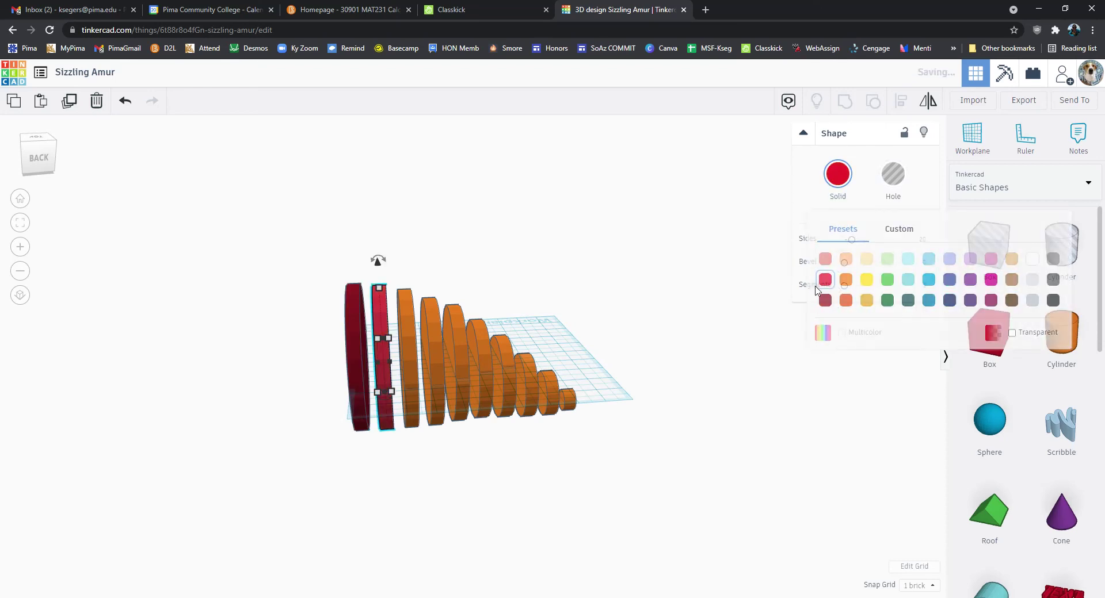
- Colour the third disc dark orange and the fifth disc yellow, skipping the fourth
click(410, 348)
click(839, 172)
click(845, 300)
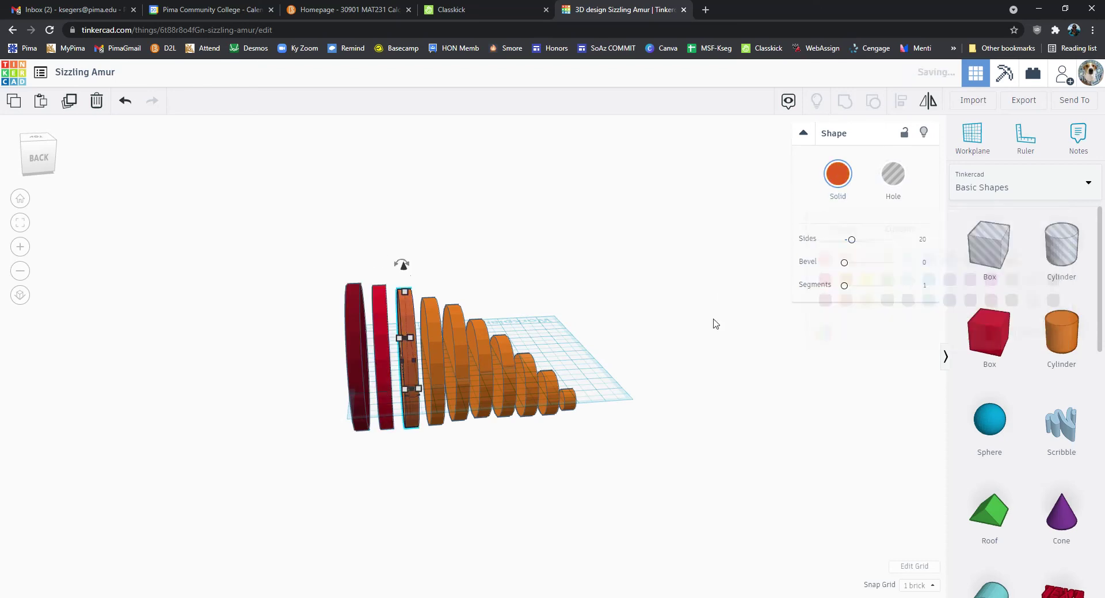
click(464, 347)
click(837, 174)
click(866, 279)
- Colour the sixth disc green and the seventh disc blue
click(485, 369)
click(827, 176)
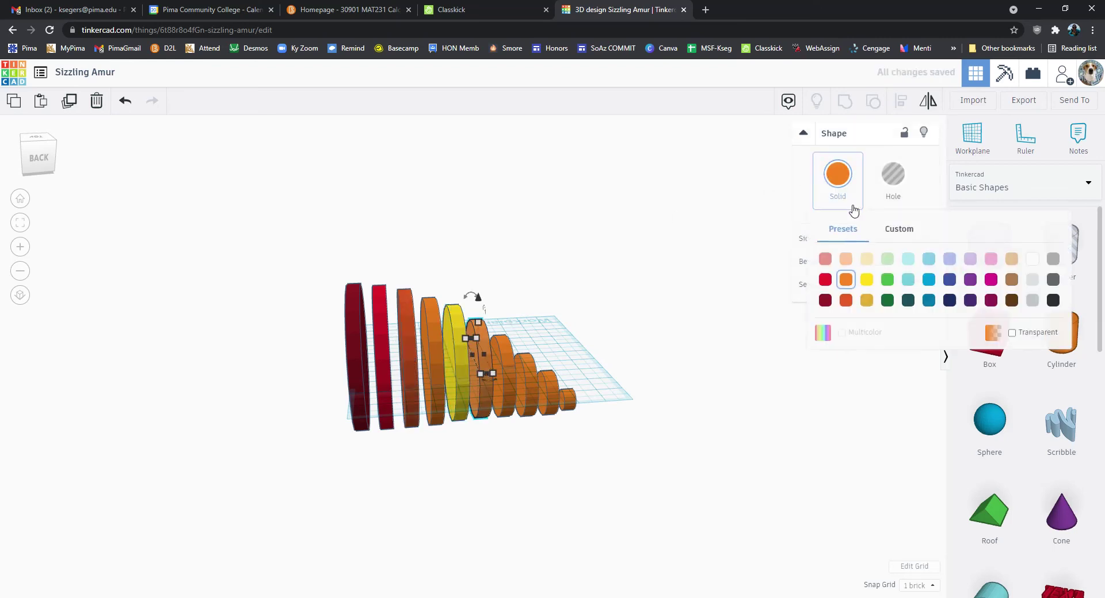
click(887, 280)
click(506, 372)
click(827, 173)
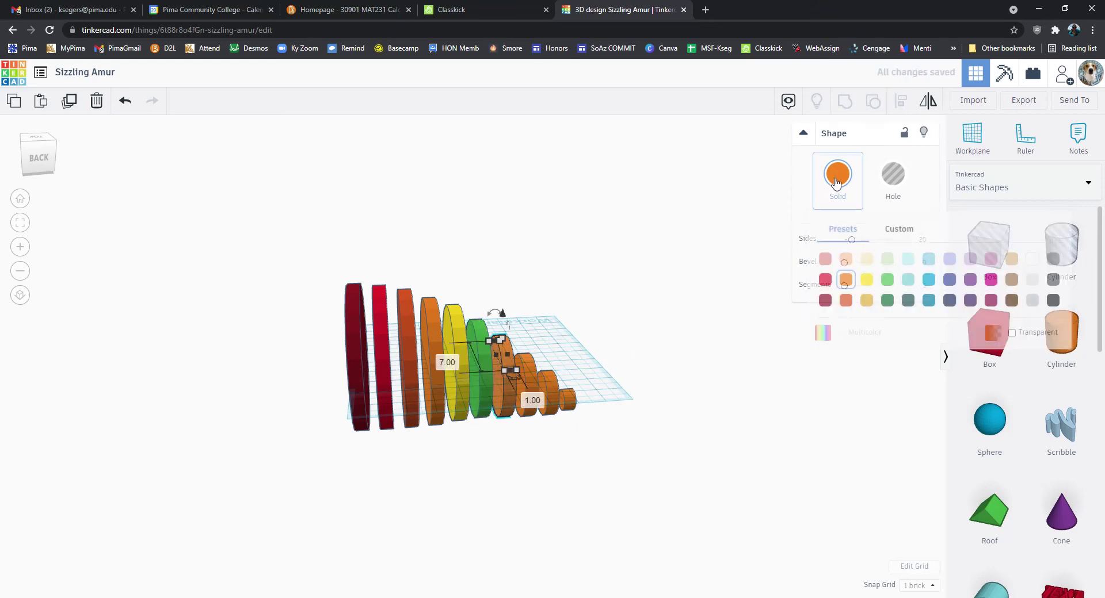
click(929, 300)
- Colour the eighth disc indigo blue
click(530, 370)
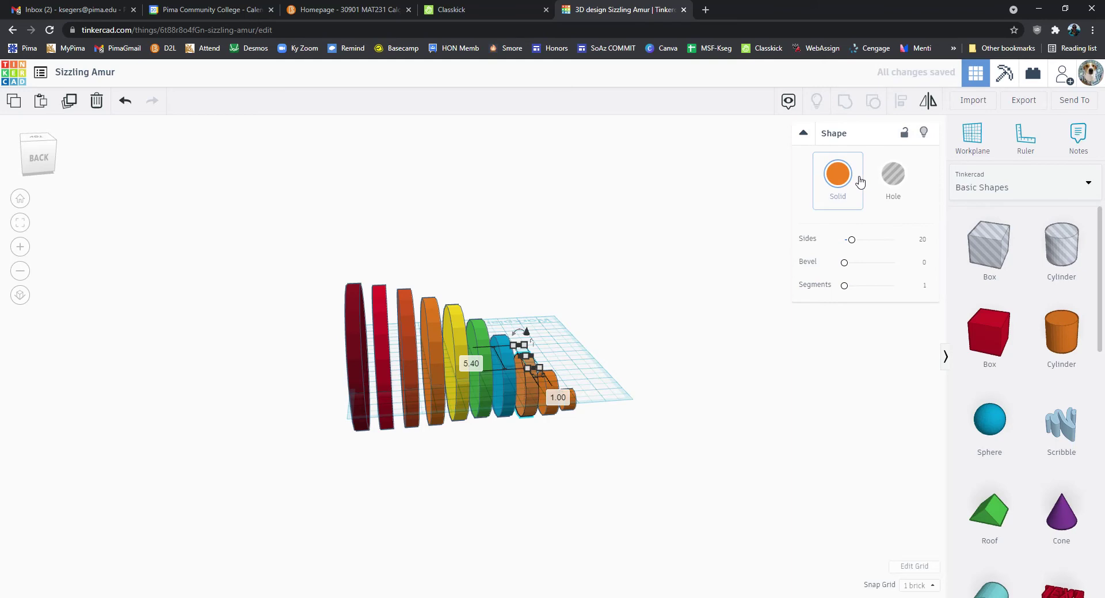
click(838, 173)
click(949, 280)
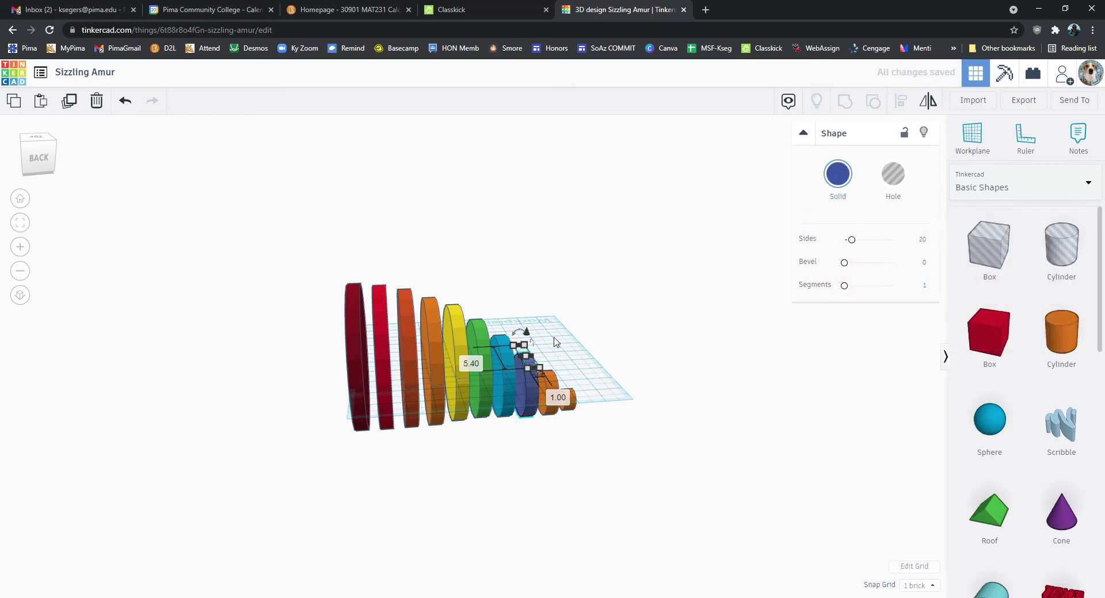
- Colour the ninth disc purple and the smallest disc magenta
click(548, 391)
click(838, 173)
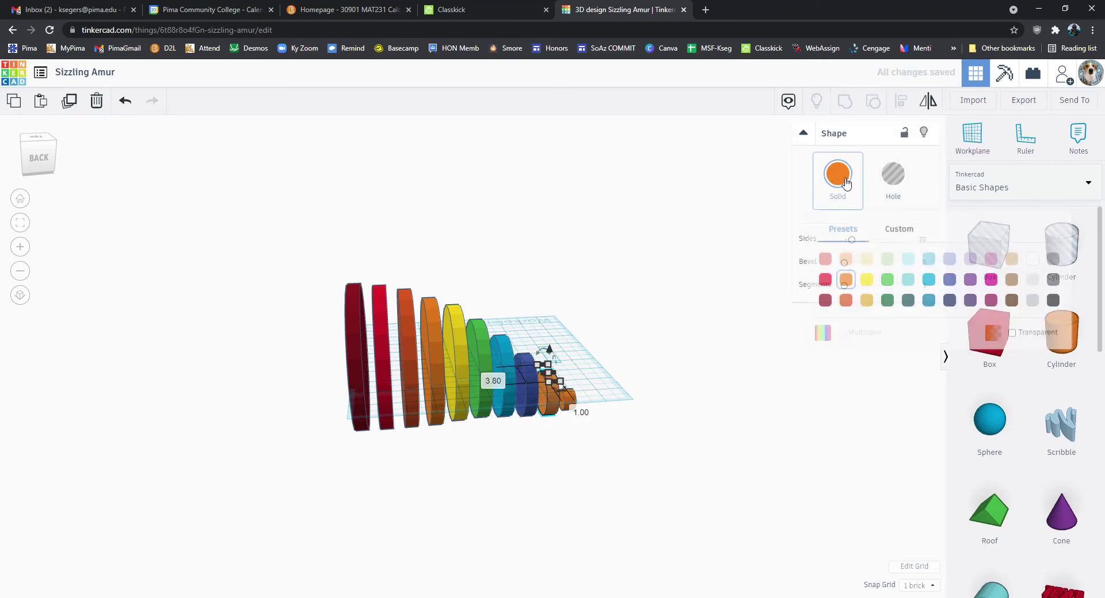
click(970, 280)
click(568, 403)
click(838, 173)
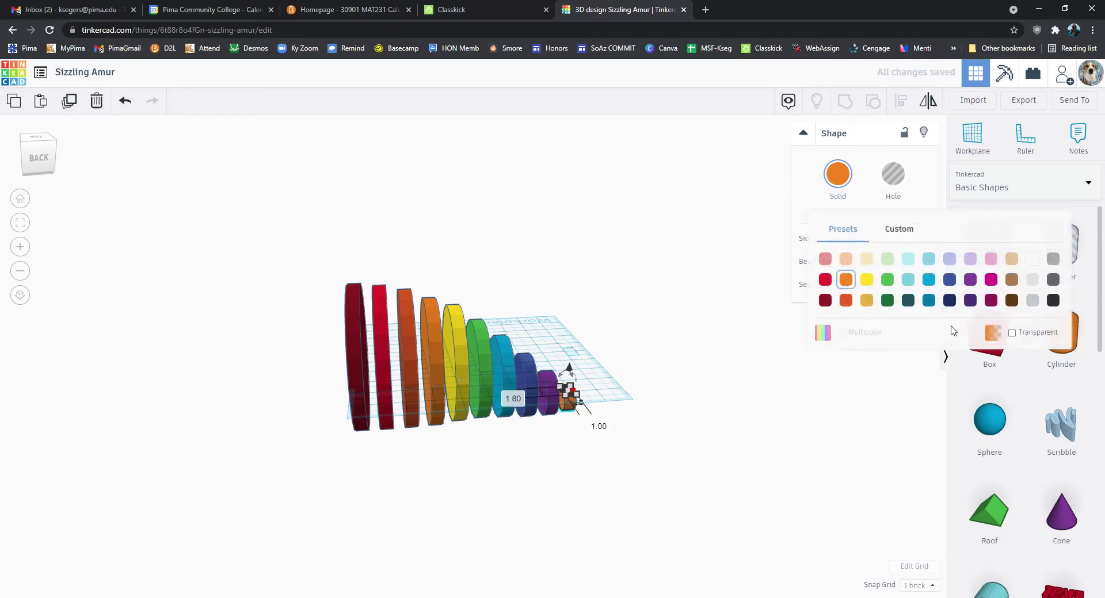
click(991, 296)
click(684, 384)
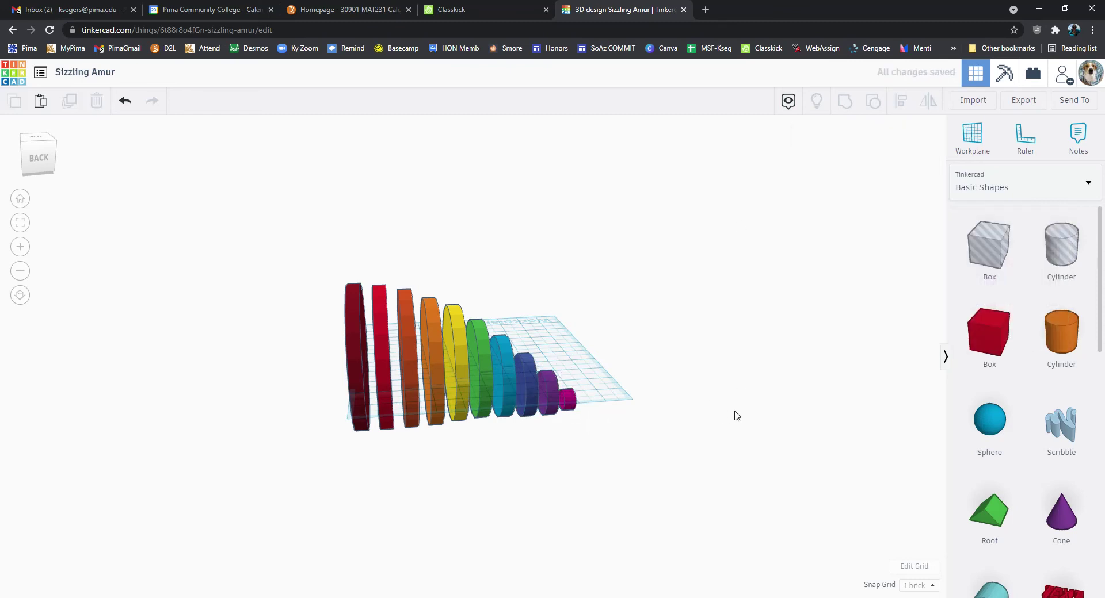
- Add a cylinder near the smallest disc and rotate it 90° so its axis runs parallel to the row of discs
right_drag(737, 419, 97, 396)
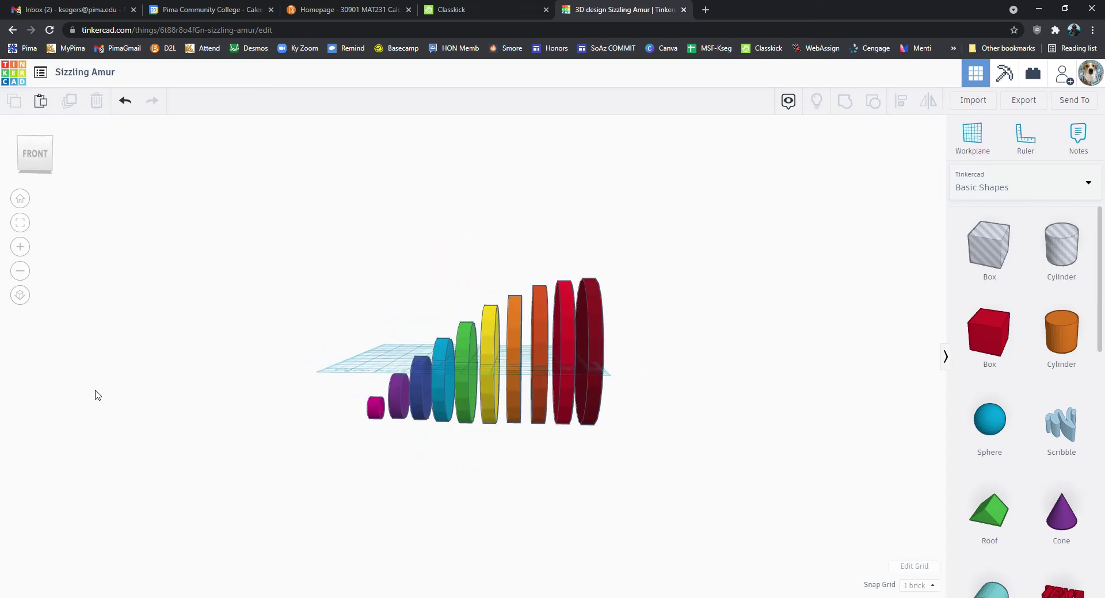
right_drag(698, 322, 737, 355)
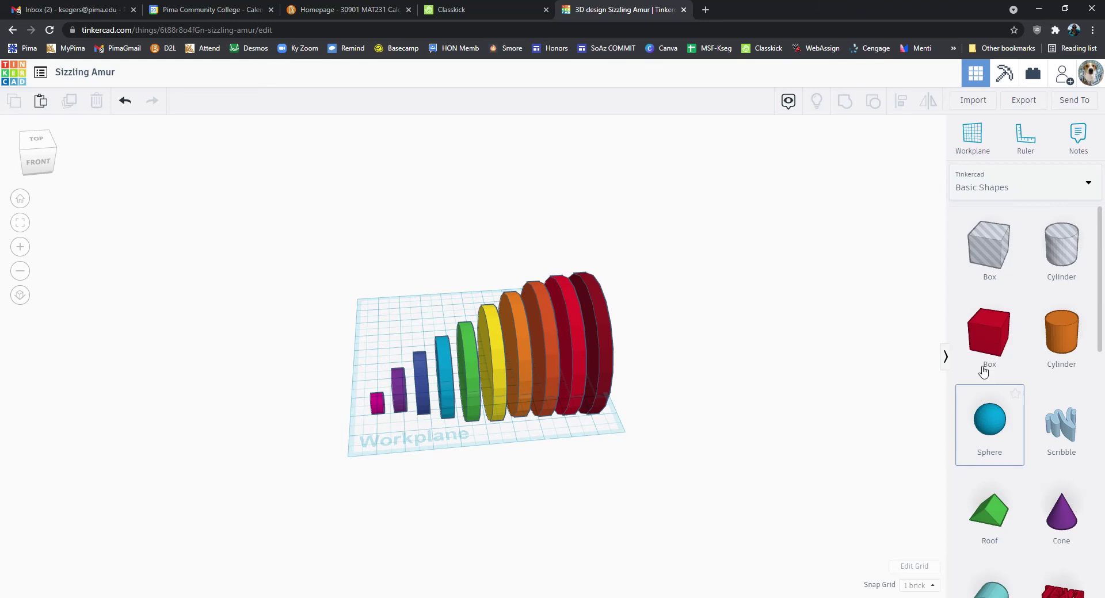
drag(1072, 340, 377, 292)
right_drag(274, 323, 736, 369)
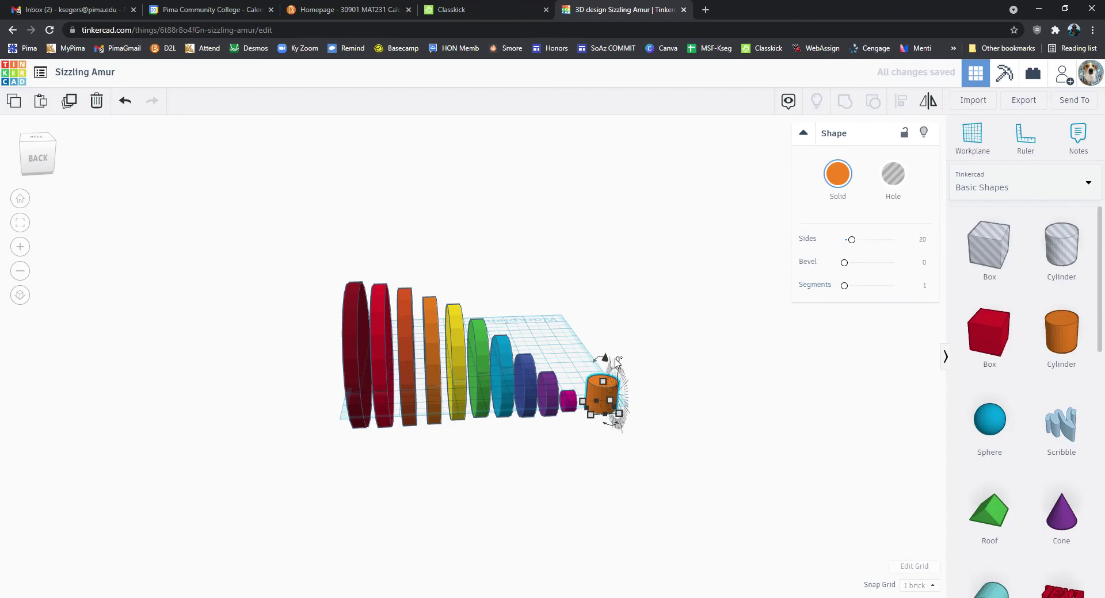
scroll(638, 414, up, 3)
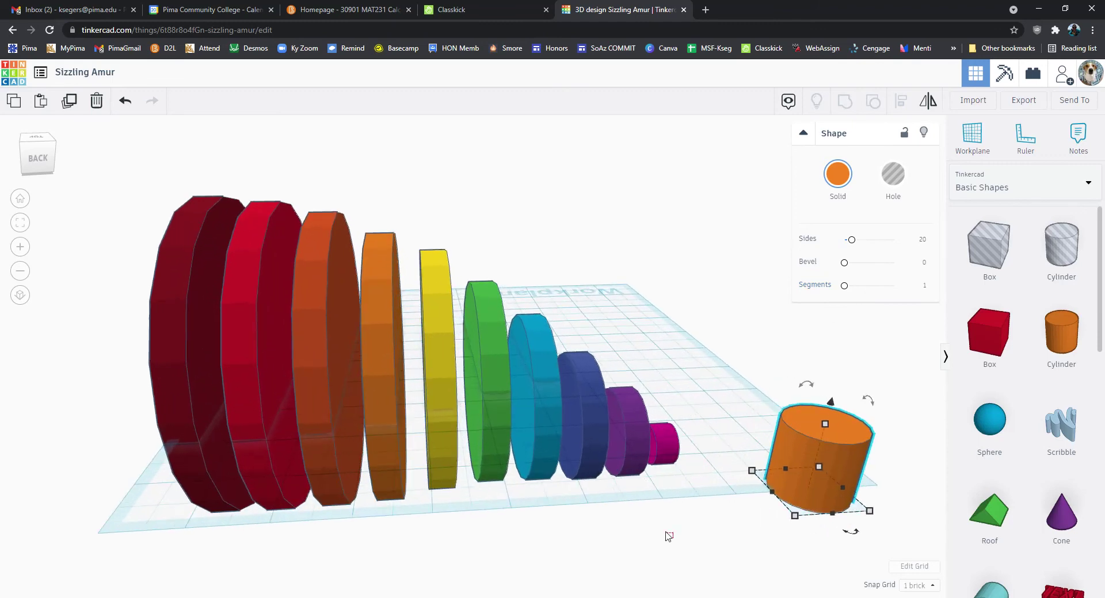
click(665, 517)
scroll(631, 508, up, 4)
click(707, 468)
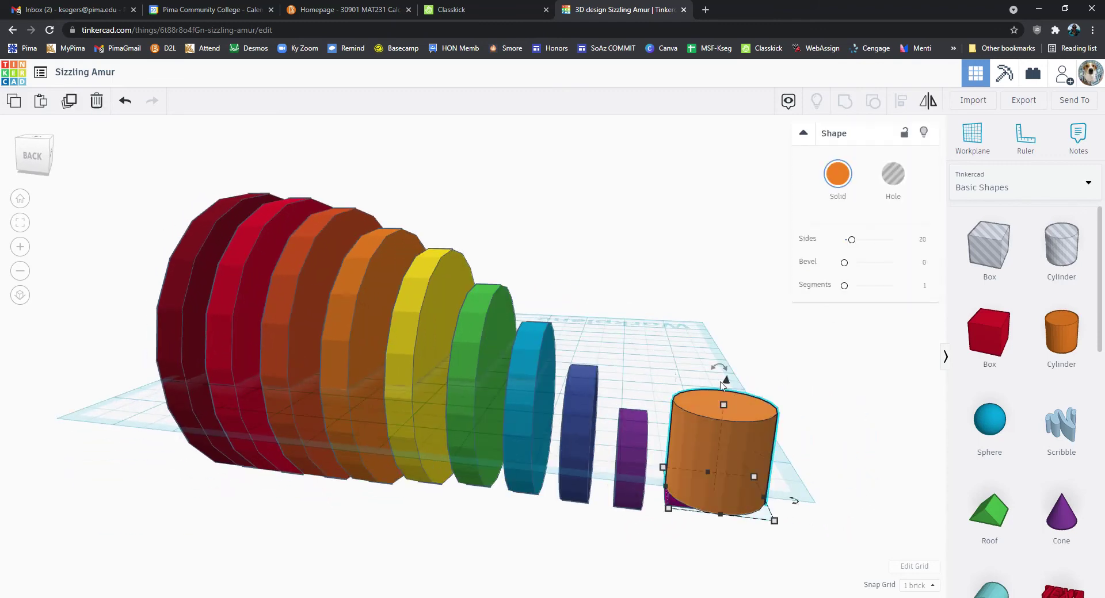
drag(725, 364, 807, 443)
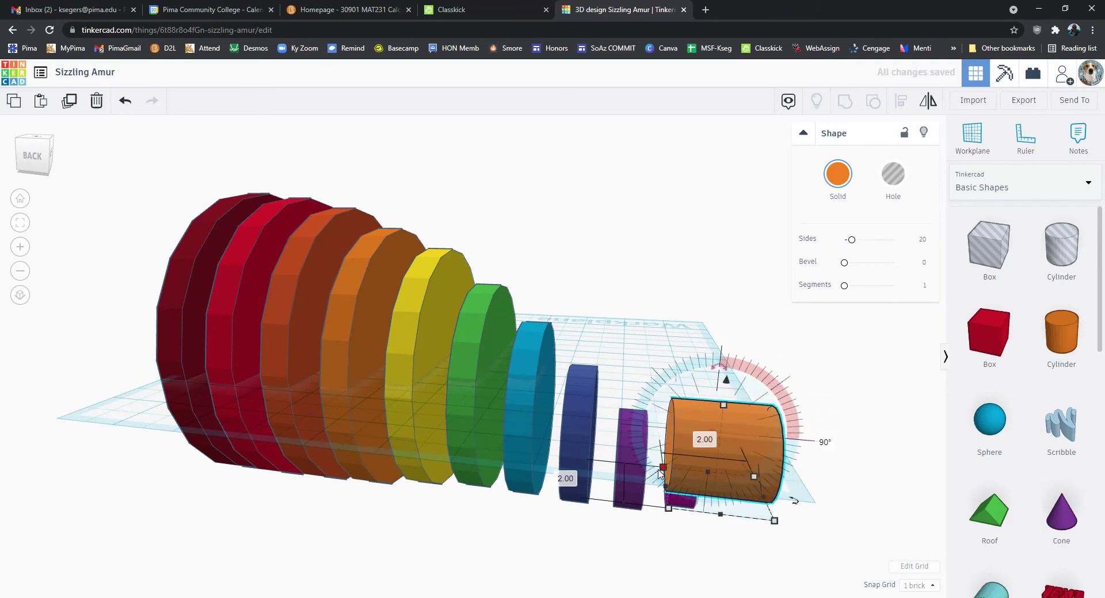
- Set the new cylinder's length to 10 and its width to 0.5
click(696, 437)
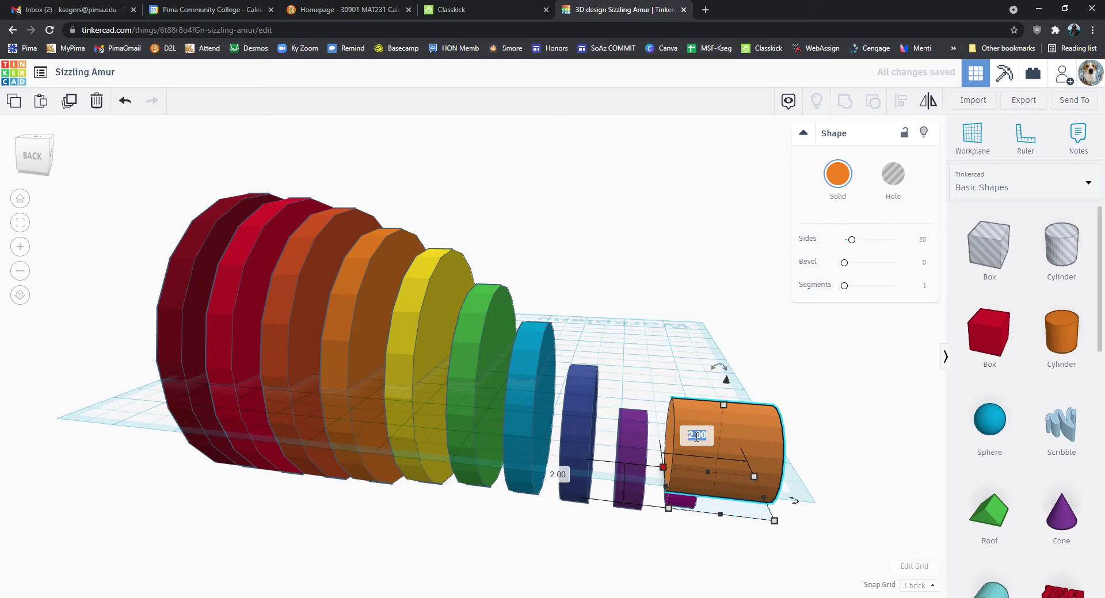
text(.5)
key(Tab)
click(727, 440)
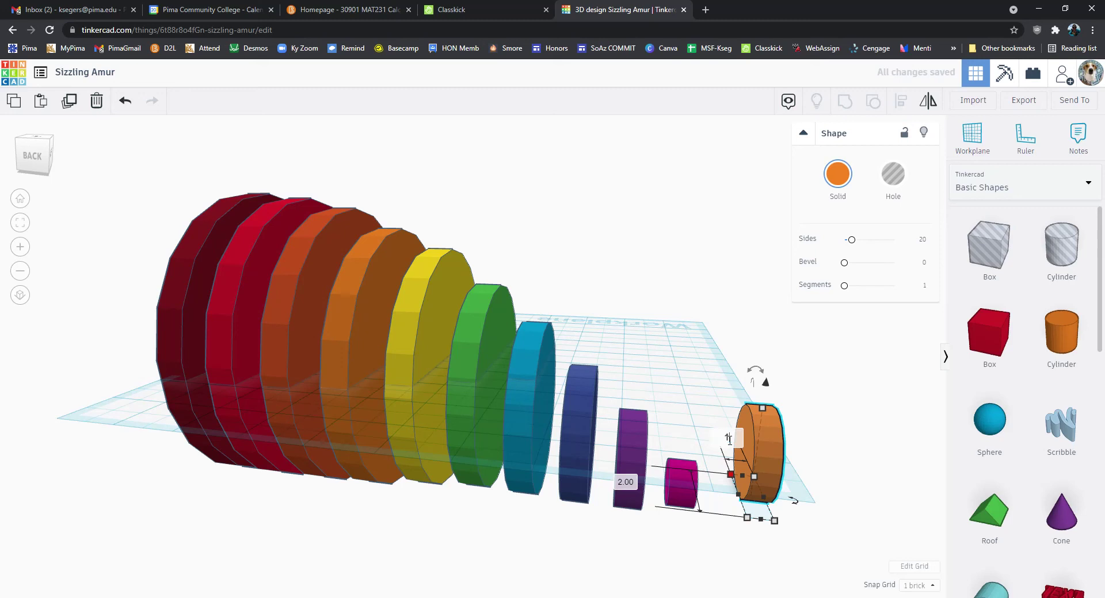
text(10)
key(Return)
click(250, 441)
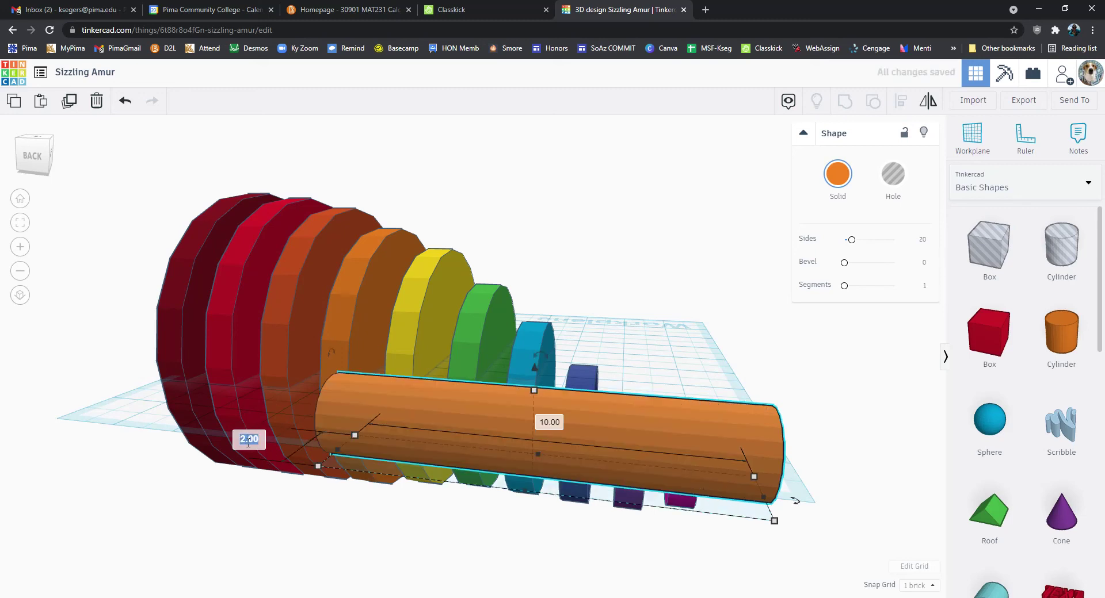
text(.5)
key(Return)
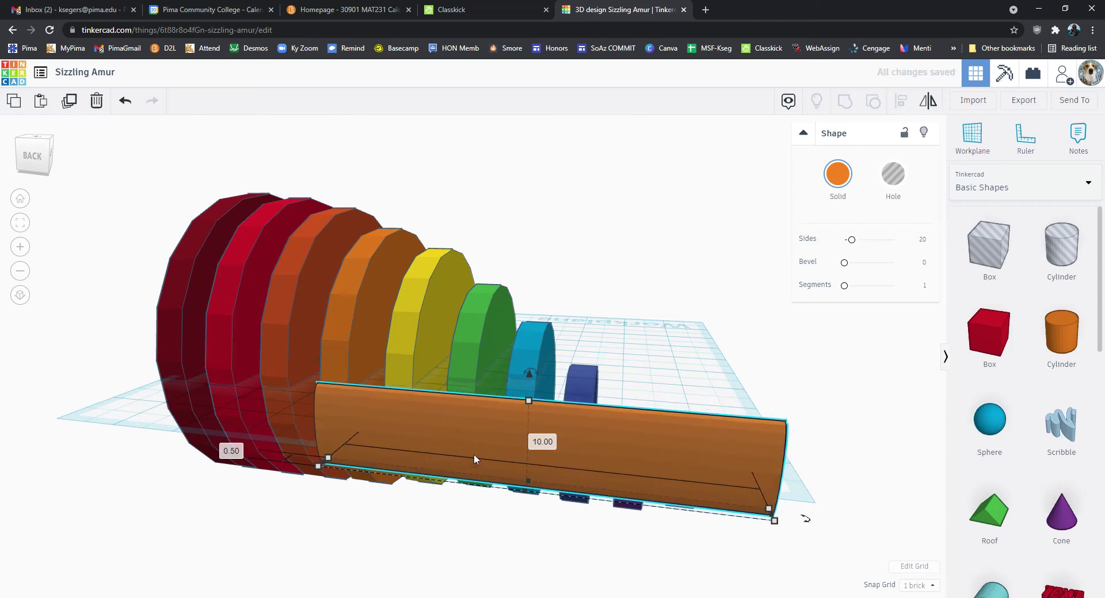
- Set the height of the orange cylinder to 0.5 to make it a round rod
right_drag(794, 515, 622, 501)
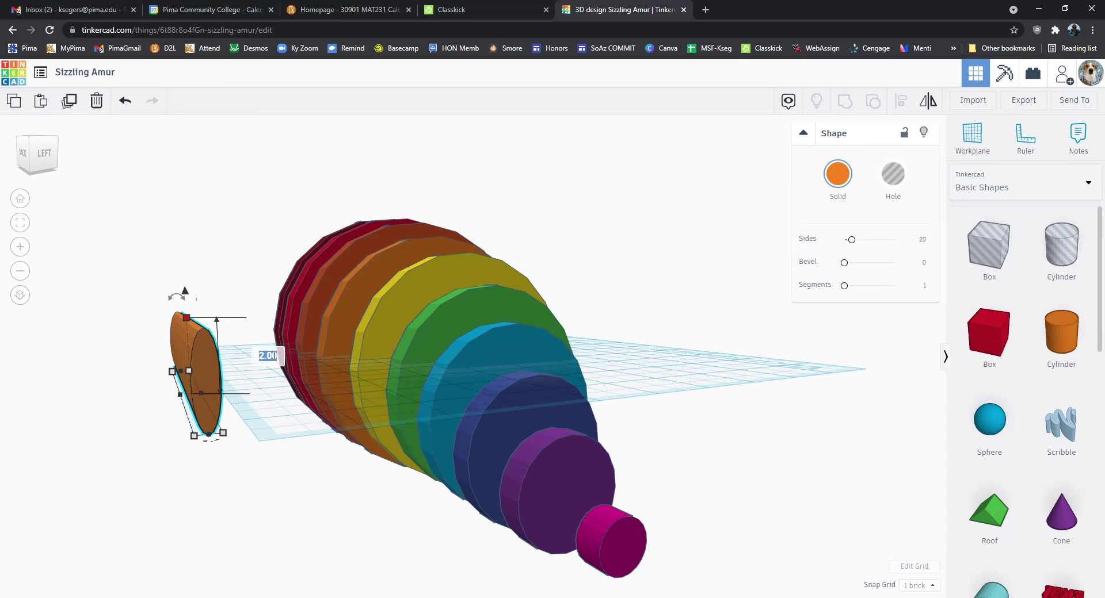
click(274, 356)
text(.5)
key(Return)
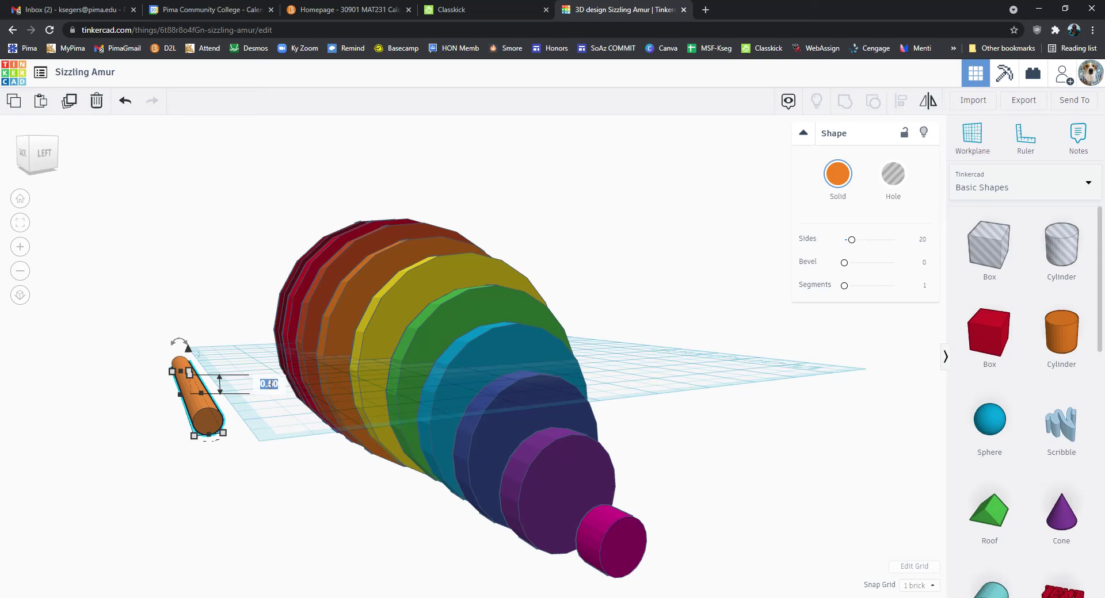
key(Return)
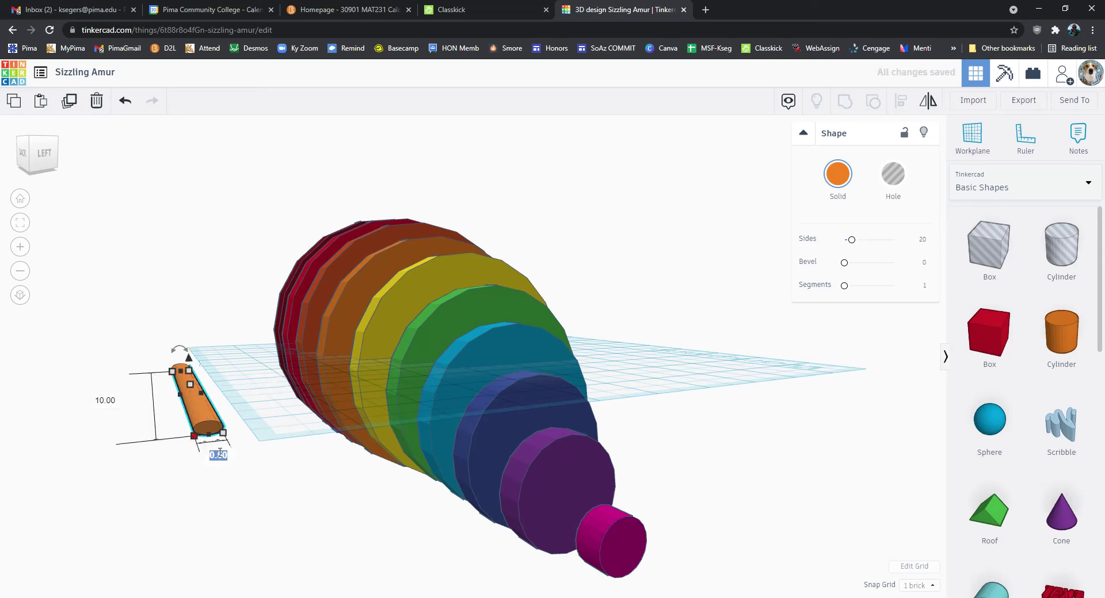
- Set the orange rod's width to 0.25 and extend its length beyond 10
click(222, 455)
text(.25)
key(Return)
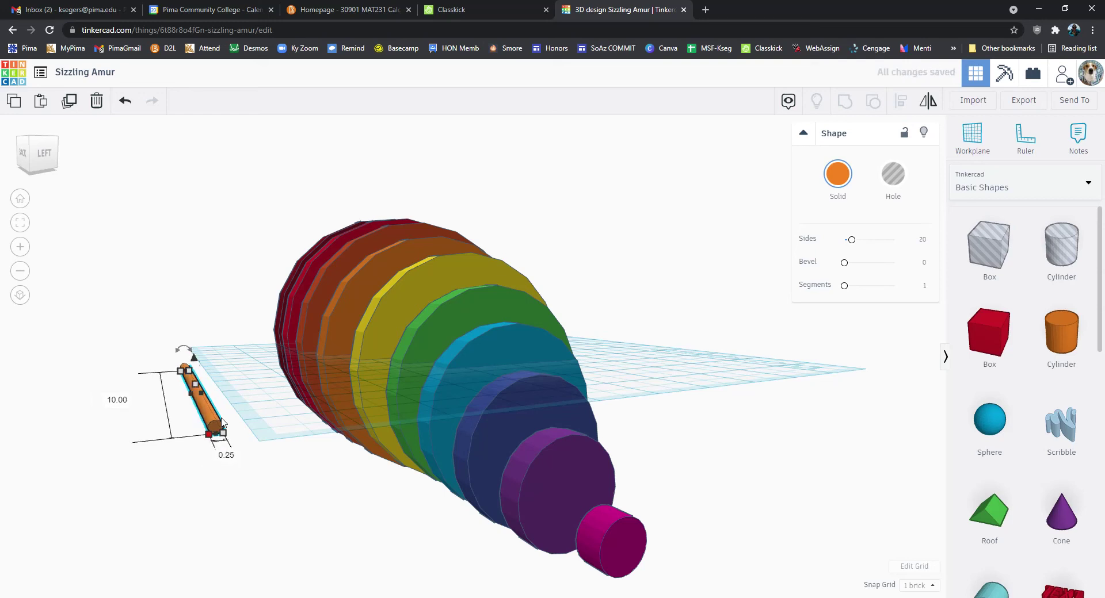
click(119, 401)
key(Return)
click(104, 462)
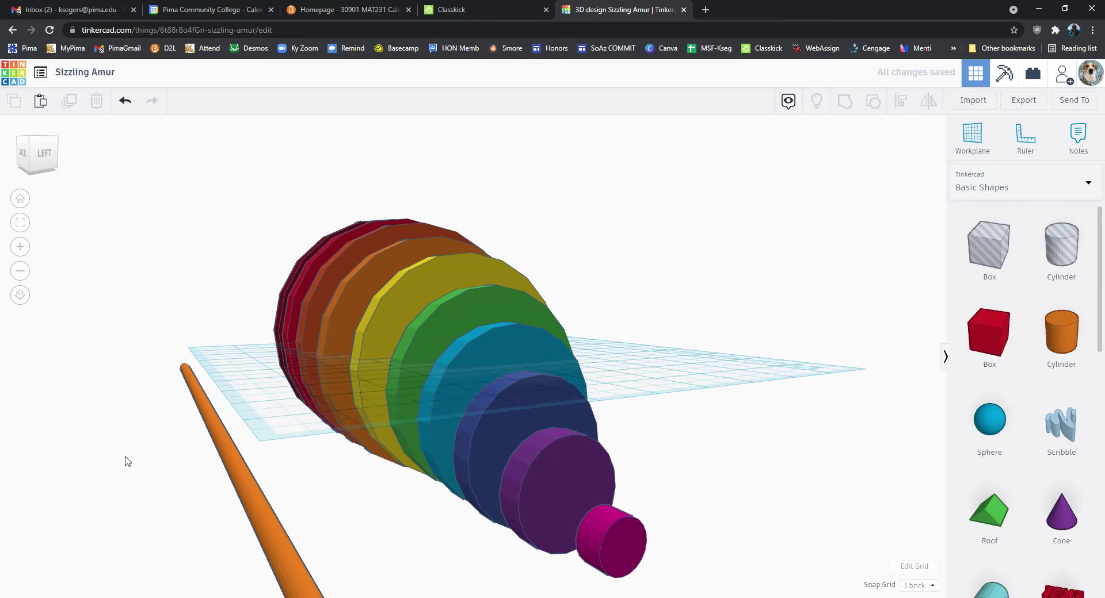
- Move the orange rod across the workplane into line with the centre of the disc row
scroll(162, 472, down, 3)
right_drag(185, 458, 440, 456)
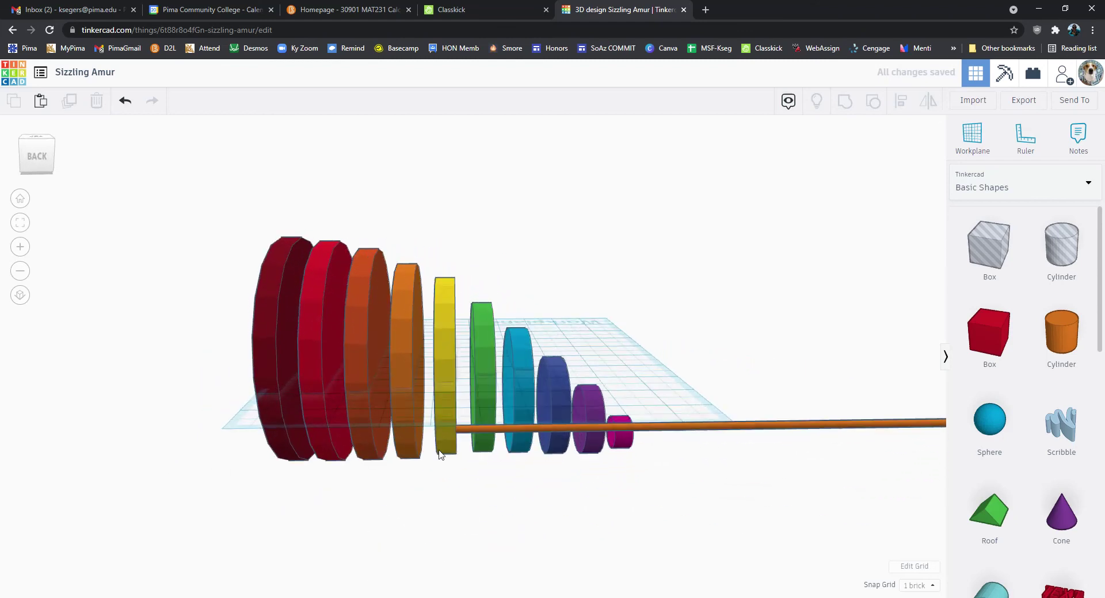
click(483, 434)
drag(618, 425, 402, 358)
right_drag(741, 371, 448, 385)
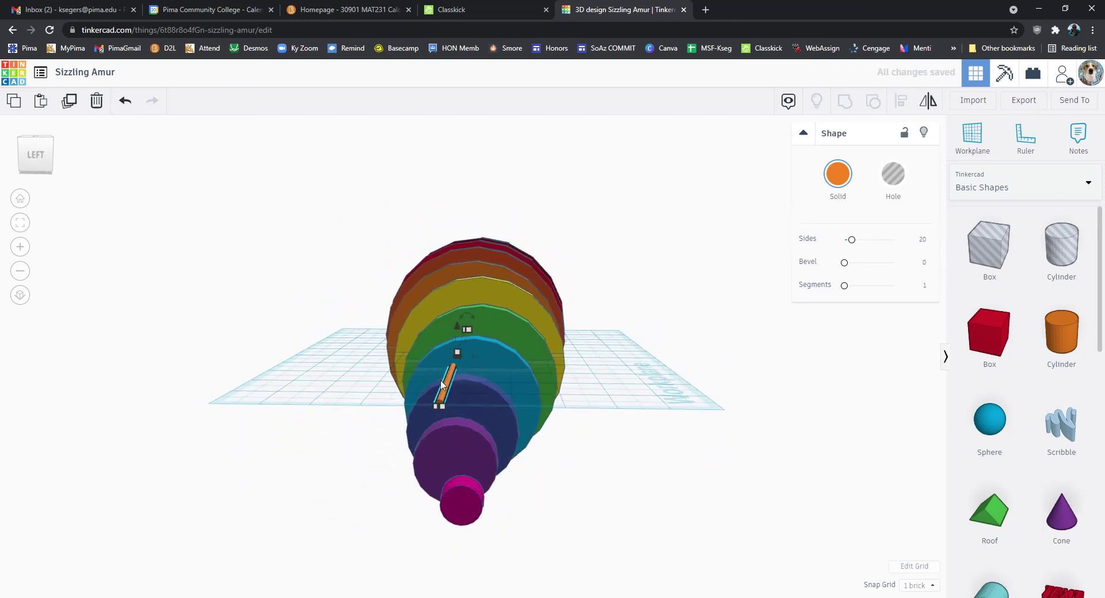
drag(446, 386, 468, 386)
click(708, 432)
- Raise the orange rod to 7 above the workplane, clear of all the discs
right_drag(708, 432, 469, 448)
click(375, 362)
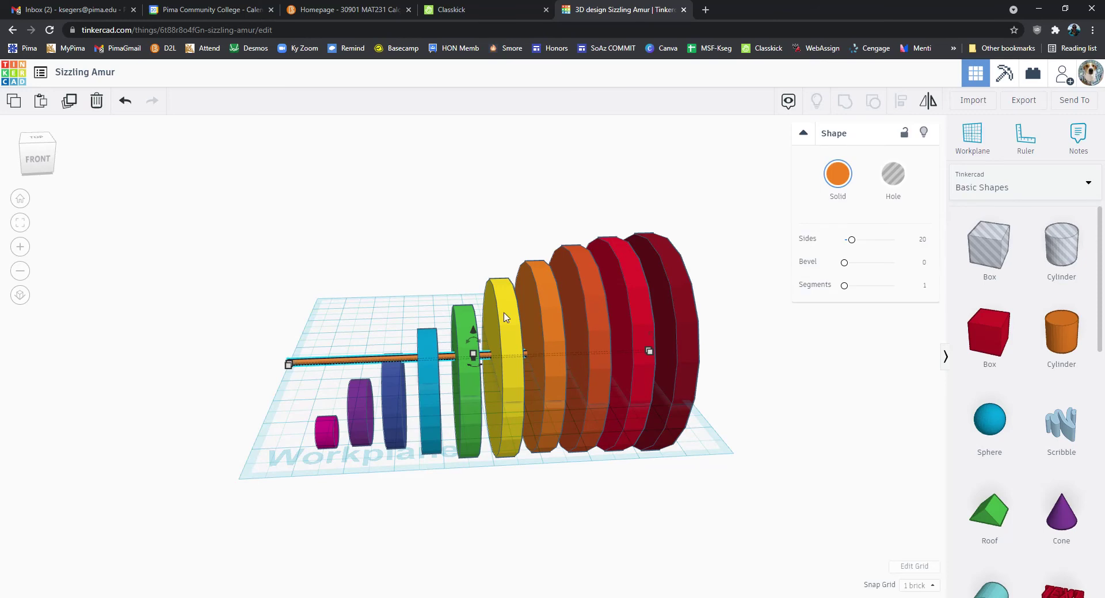
drag(474, 331, 469, 208)
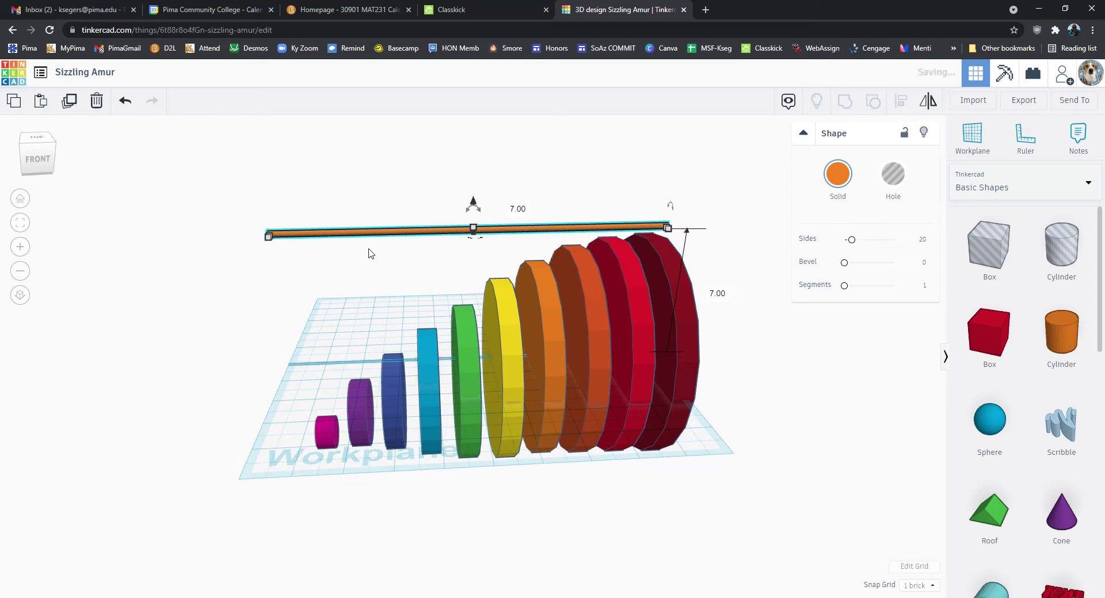
click(210, 338)
- Raise the dark red largest disc towards the height of the rod
right_drag(178, 347, 834, 386)
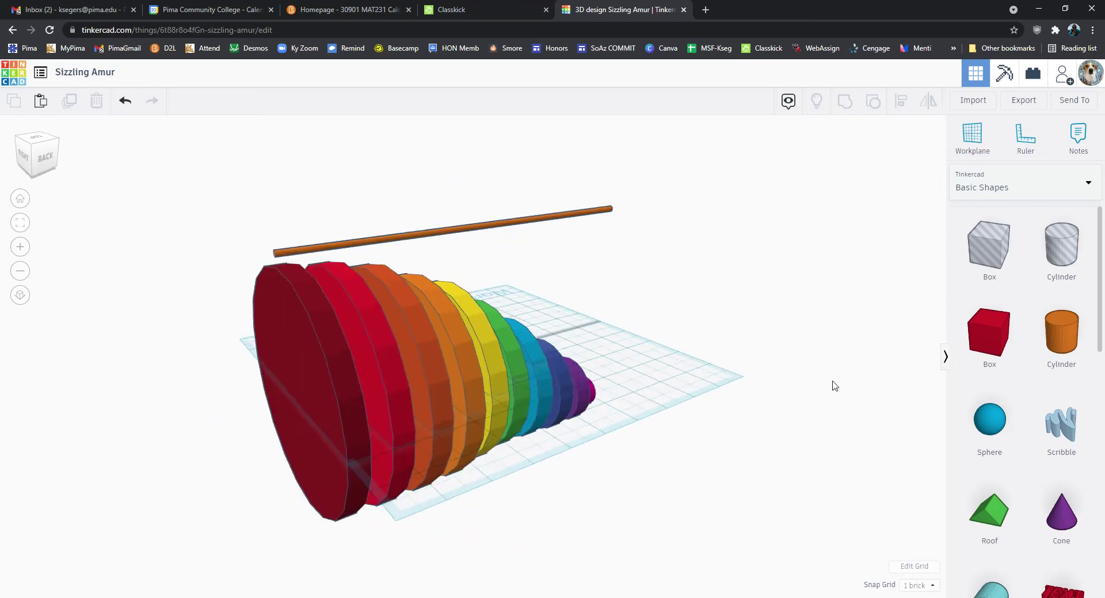
right_drag(406, 494, 272, 468)
click(315, 432)
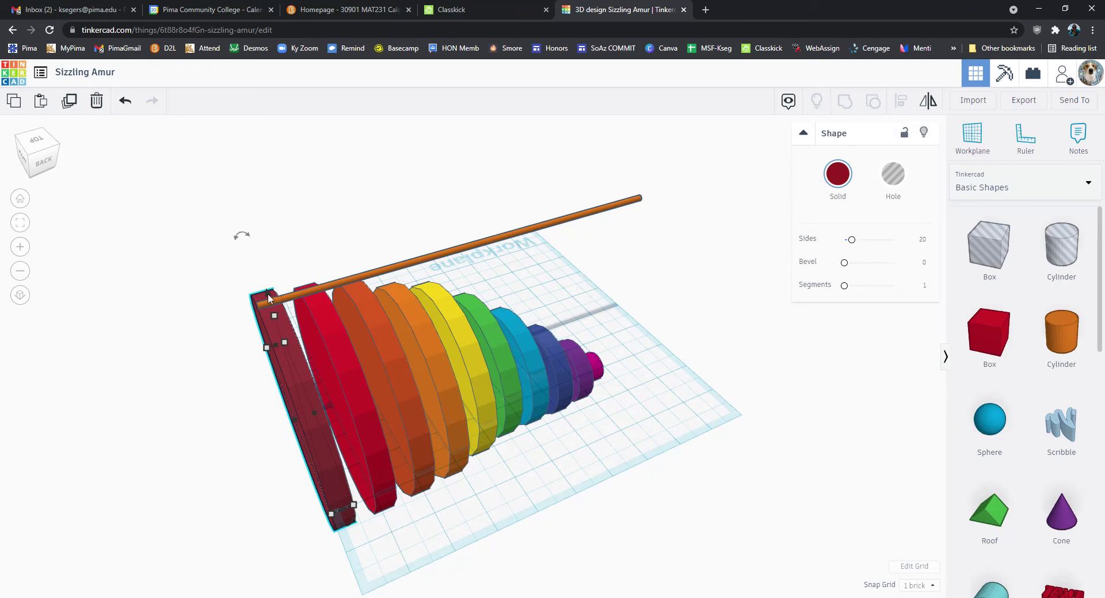
drag(267, 292, 264, 171)
- Raise the dark red disc by another 1 to bring its centre up to the rod
right_drag(751, 349, 352, 306)
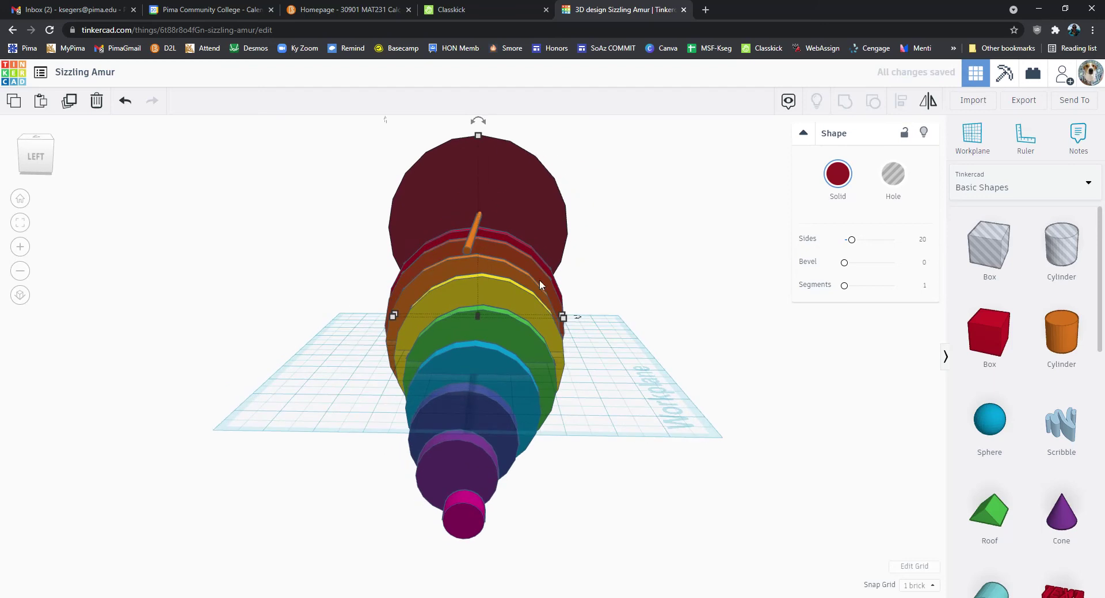
scroll(520, 242, down, 2)
click(614, 210)
right_drag(616, 204, 616, 236)
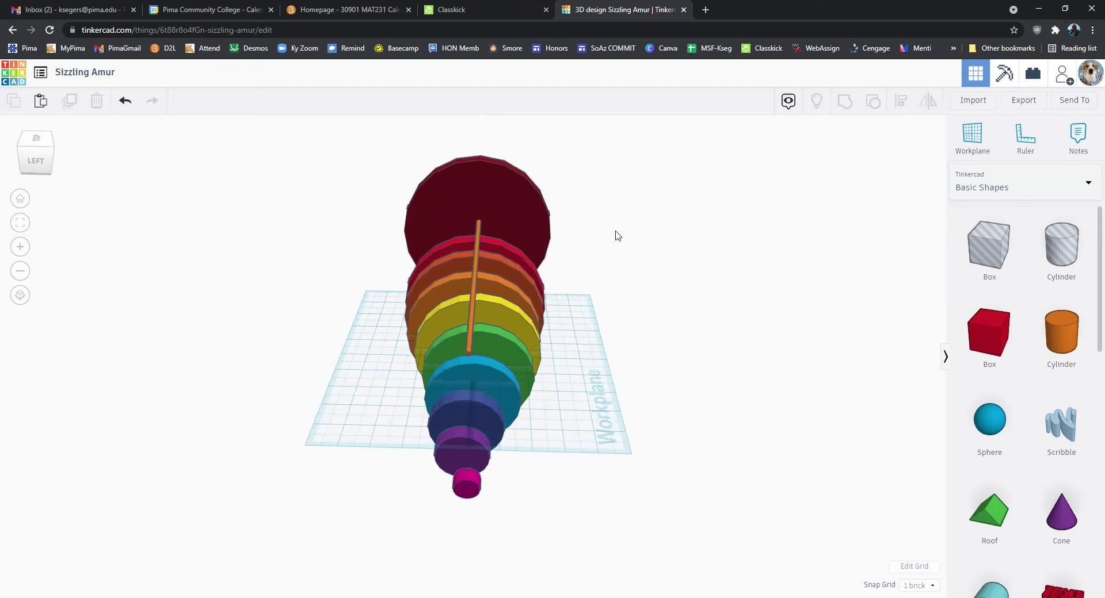
click(509, 171)
drag(477, 135, 479, 127)
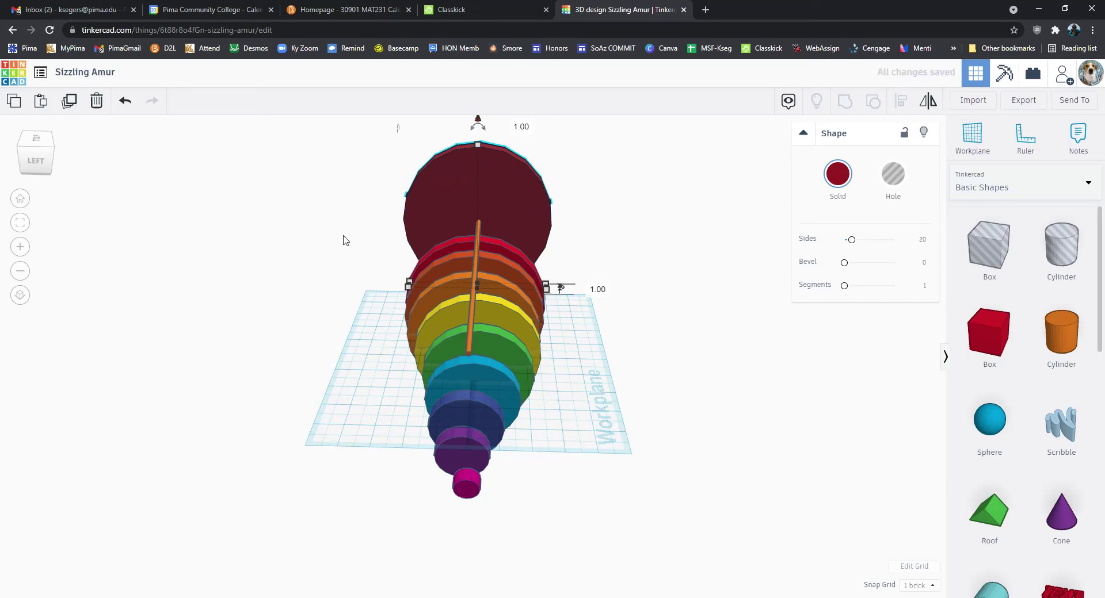
- Examine the dark red disc end-on to check how well the rod is centred in it
click(271, 273)
right_drag(229, 278, 796, 244)
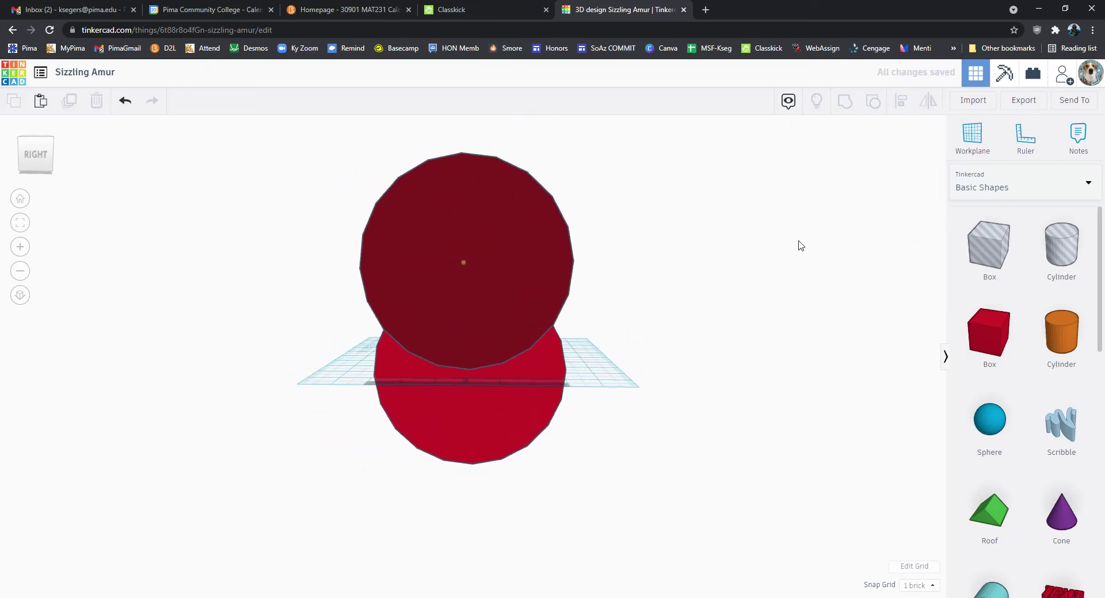
click(551, 279)
drag(536, 272, 536, 275)
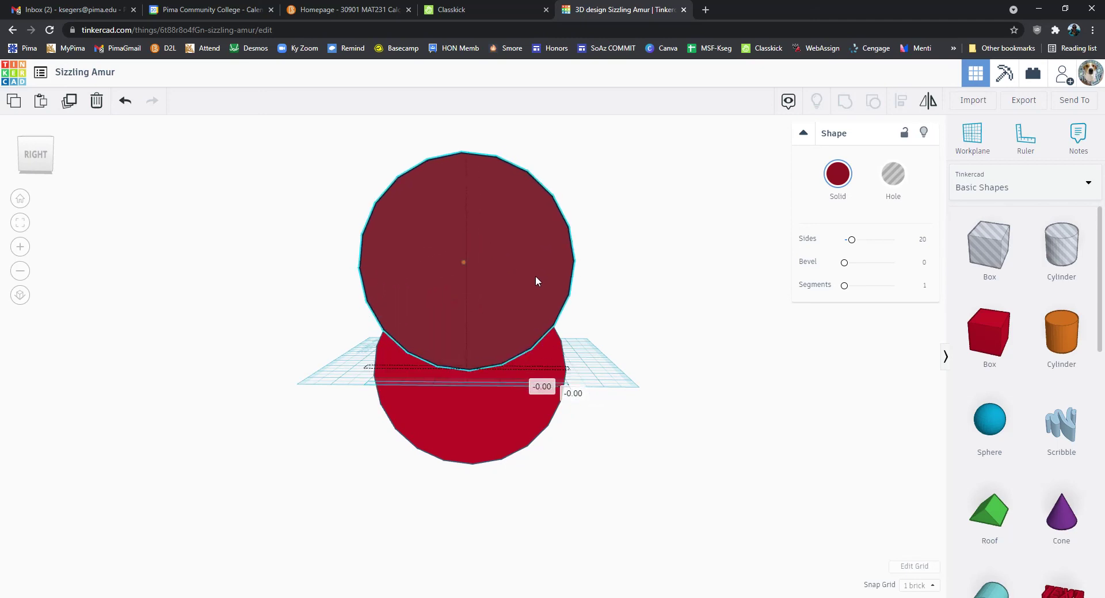
drag(531, 277, 531, 277)
click(662, 338)
right_drag(661, 337, 684, 342)
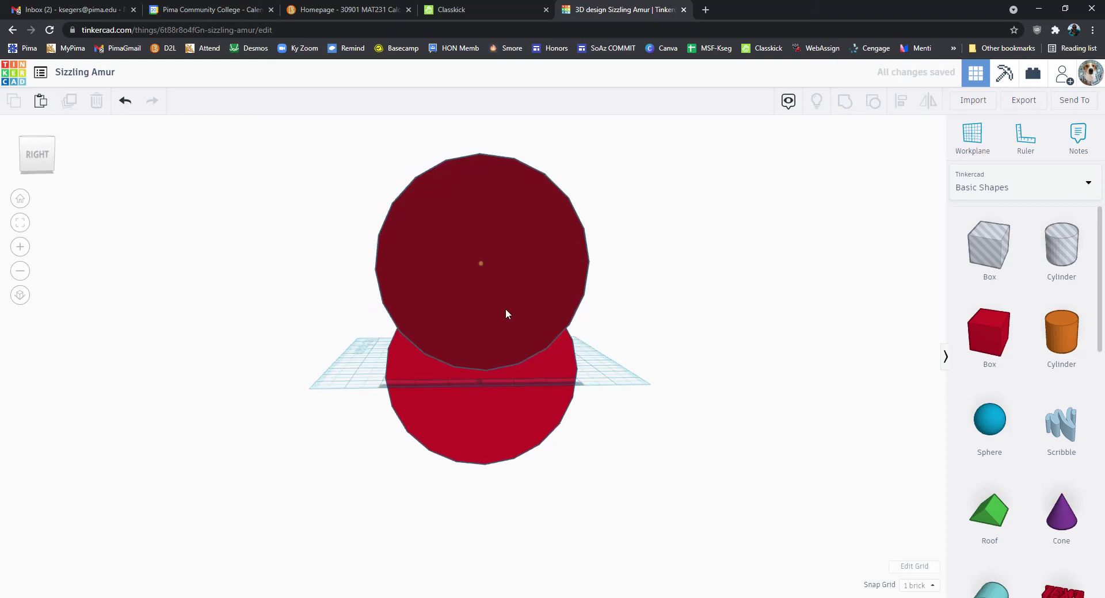
click(507, 311)
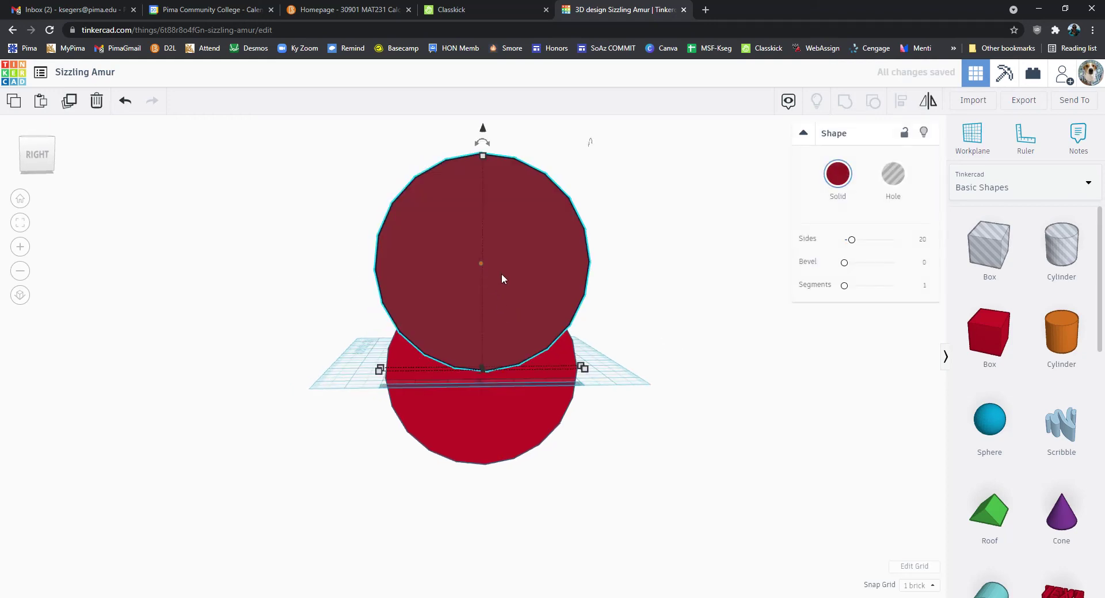
click(671, 311)
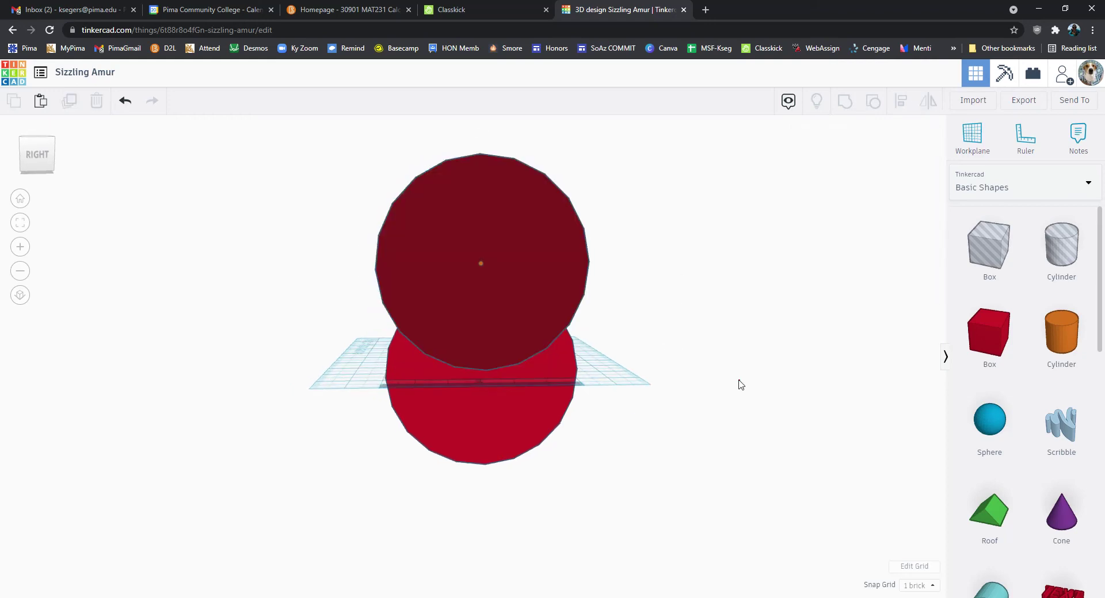
- Lock the rod against editing and change its solid colour
right_drag(726, 318, 414, 340)
click(537, 272)
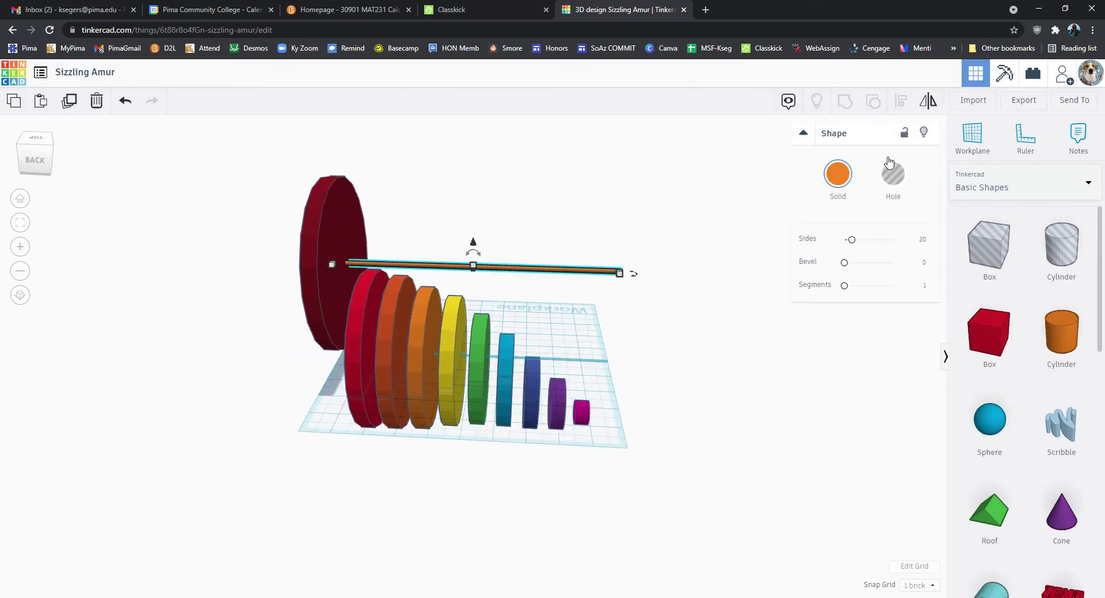
click(904, 137)
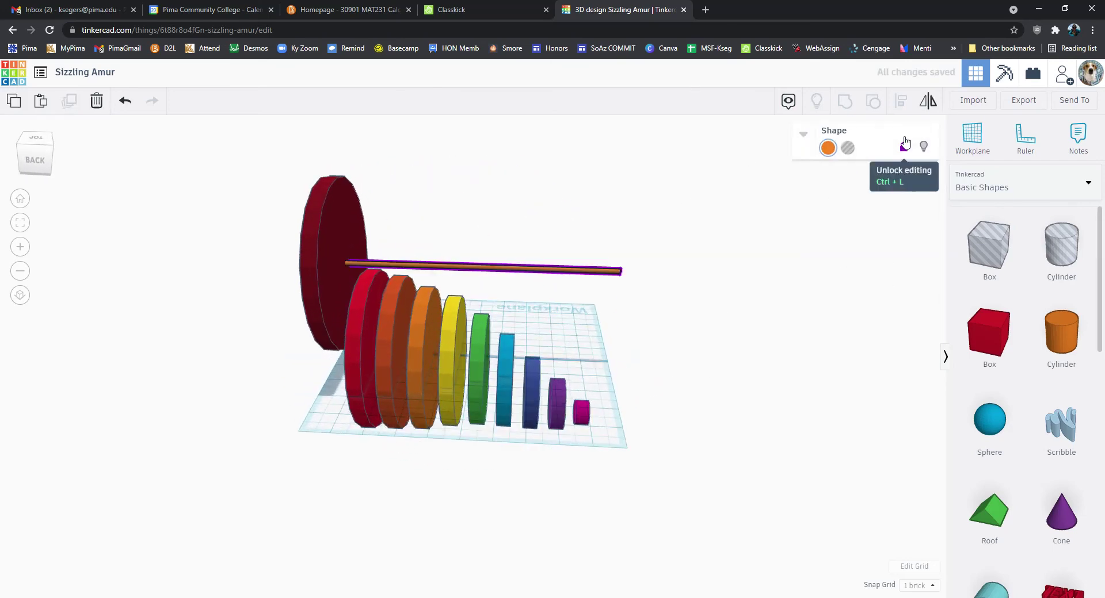
click(828, 148)
click(1021, 224)
click(743, 273)
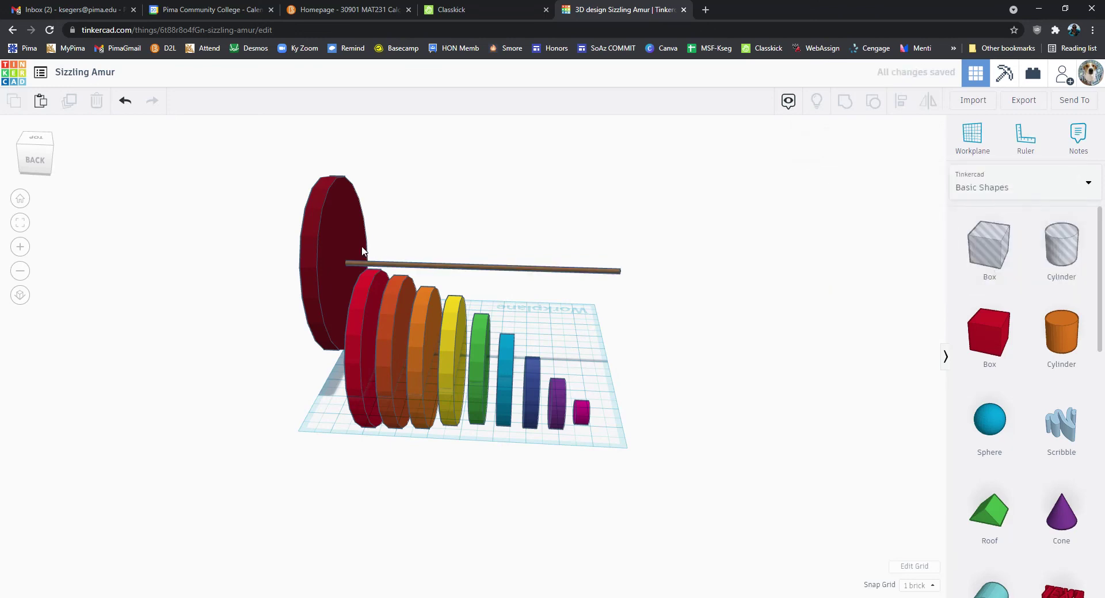
- Lock the dark red largest disc against editing
click(322, 245)
click(908, 141)
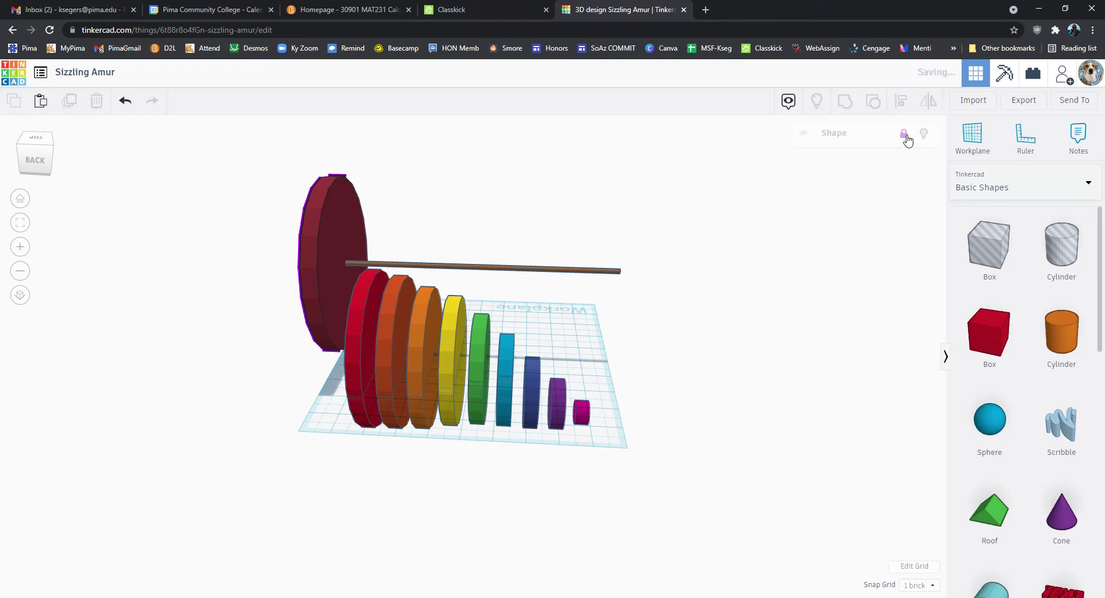
click(770, 299)
right_drag(712, 299, 178, 282)
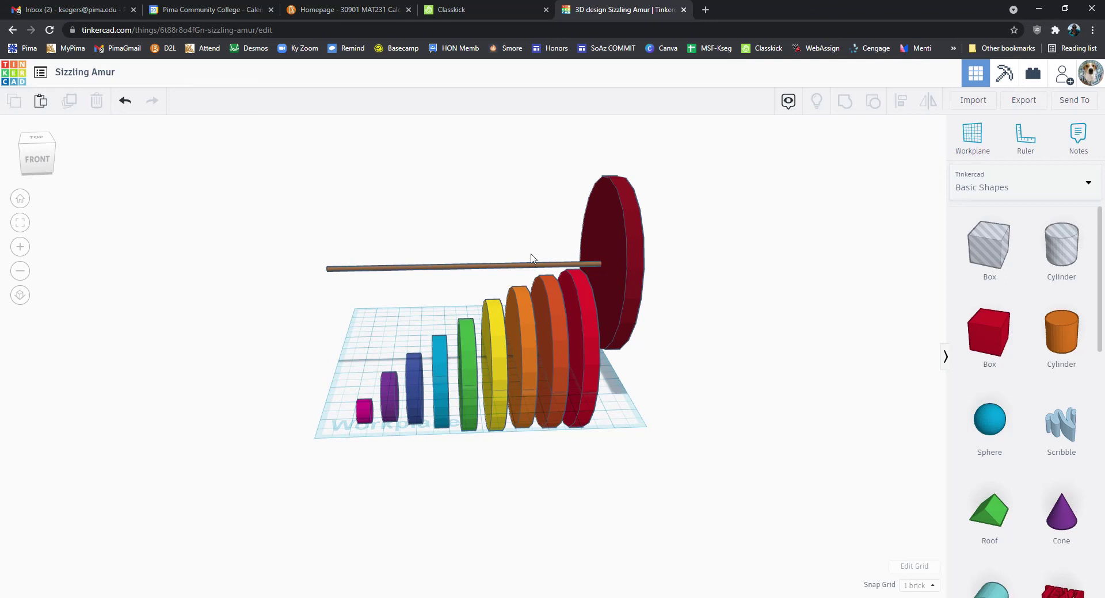
click(636, 260)
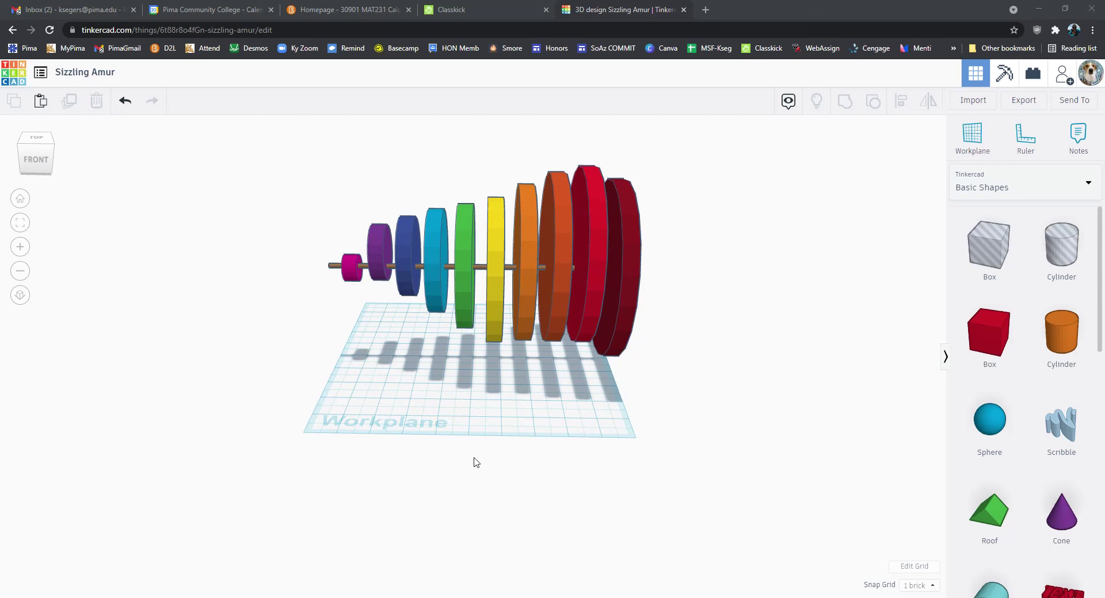
- Turn grid snapping off so the discs can be positioned freely
right_drag(455, 455, 678, 464)
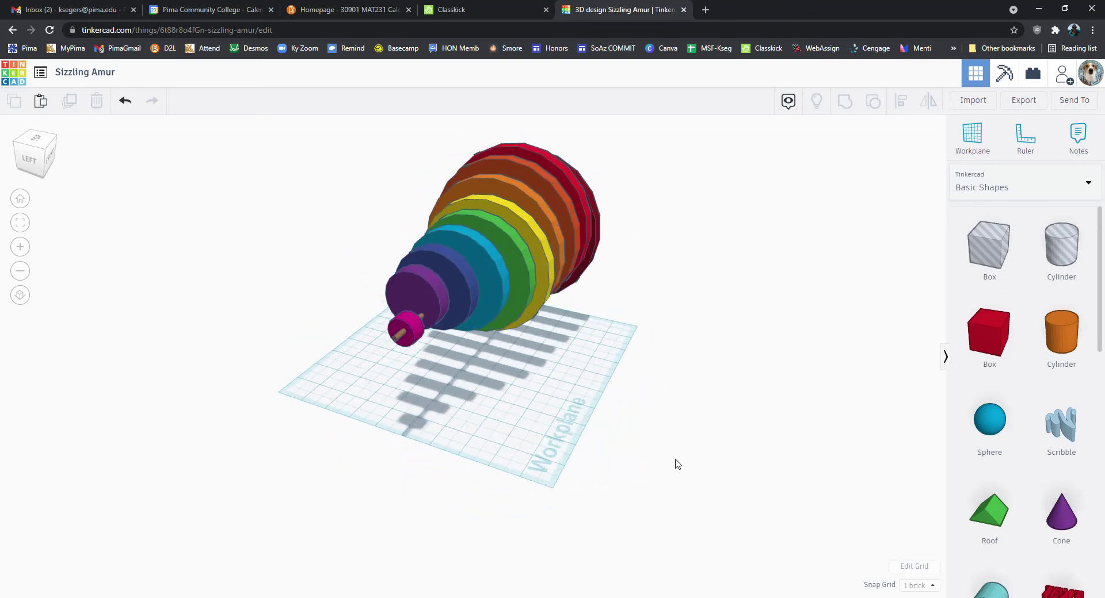
click(920, 585)
click(916, 547)
right_drag(824, 412, 601, 415)
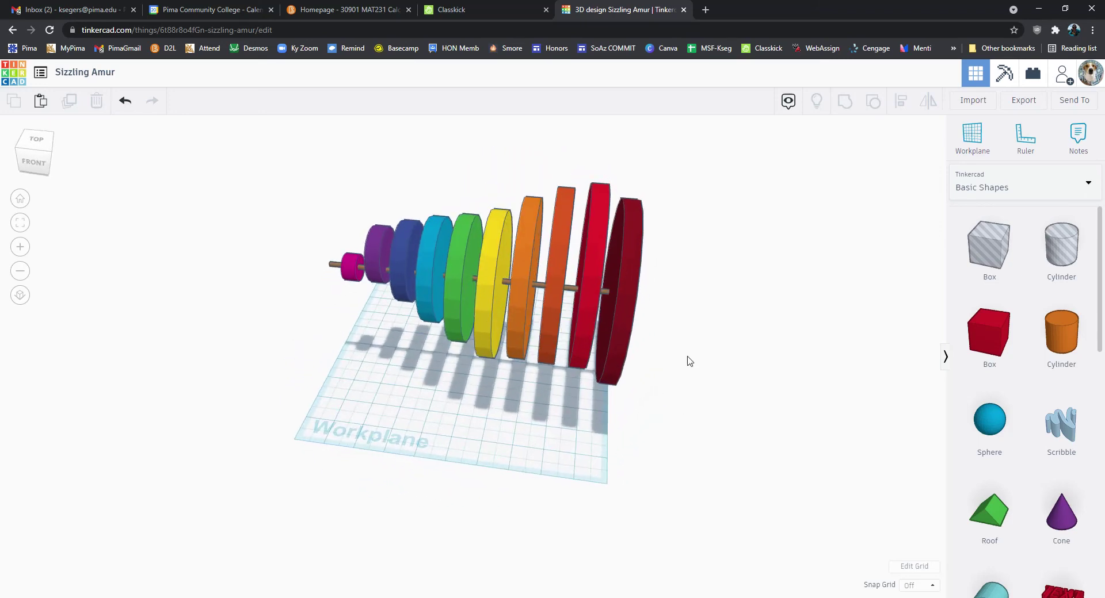
right_drag(430, 498, 217, 132)
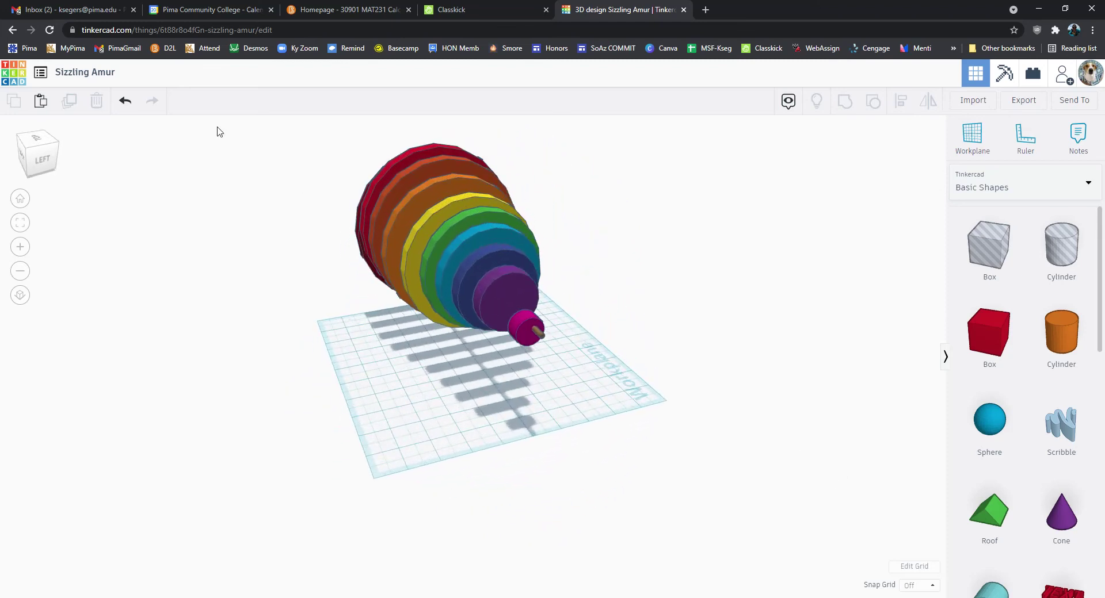
- Adjust the heights of the red, red-orange and orange discs to centre them on the rod, lowering the red-orange one by about 0.34
click(392, 174)
drag(432, 123, 442, 138)
click(427, 166)
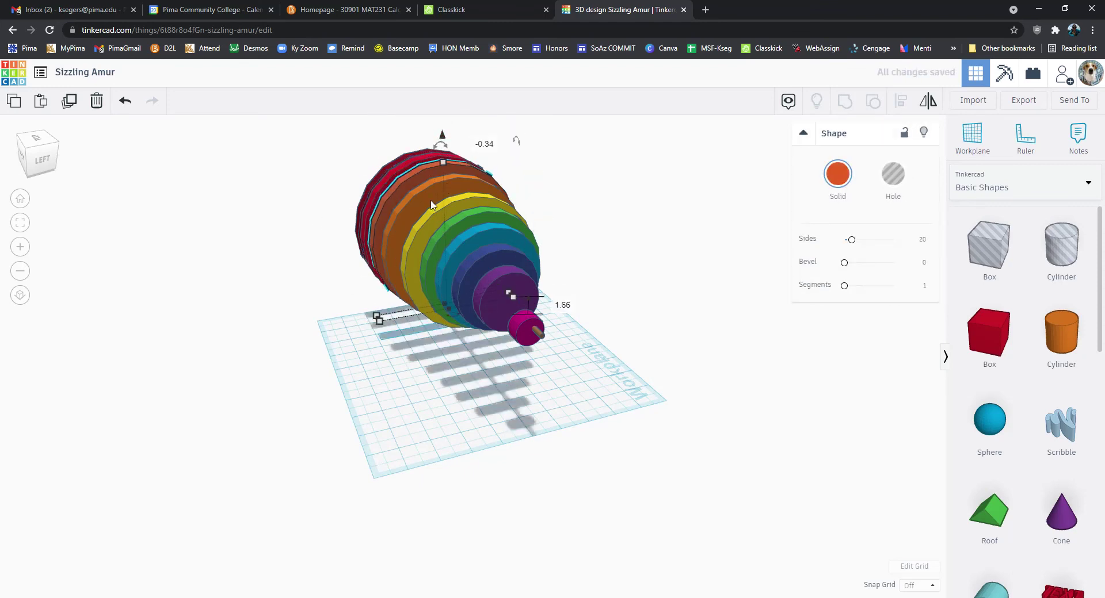
click(430, 188)
drag(452, 150, 467, 157)
- Adjust the heights of the yellow, green and light blue discs to match the larger discs, raising the light blue one by about 0.52
click(463, 202)
right_drag(625, 257, 558, 249)
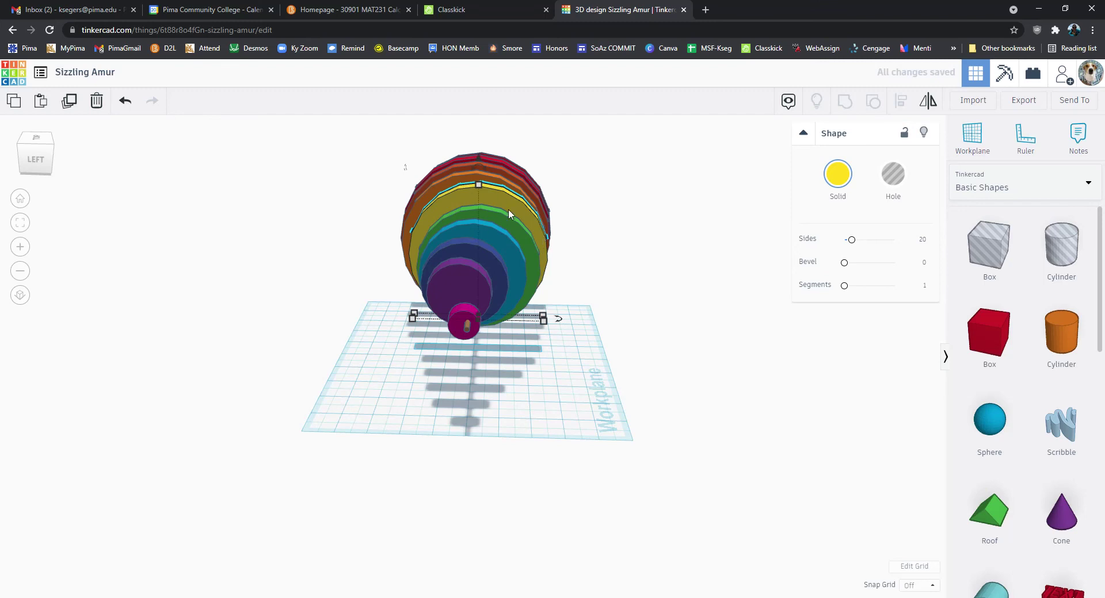
drag(509, 204, 472, 176)
click(506, 247)
drag(505, 247, 467, 185)
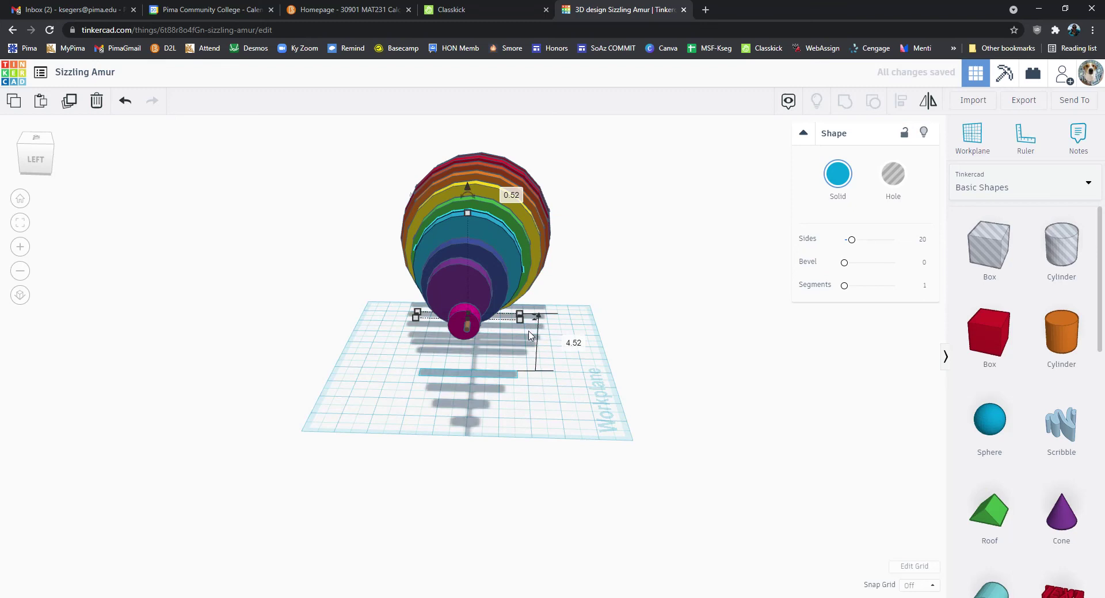
- Raise the dark blue disc by about 0.37 and shift the purple and pink discs to line up with the rod
drag(485, 261, 467, 206)
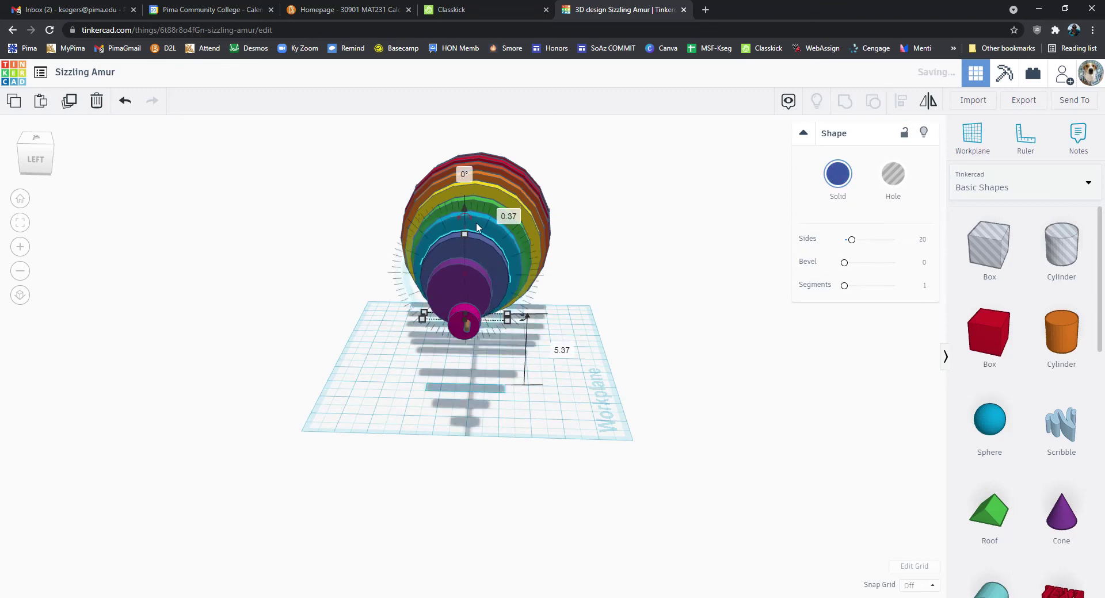
mouse_move(475, 275)
mouse_down()
mouse_move(463, 230)
mouse_move(477, 276)
mouse_up()
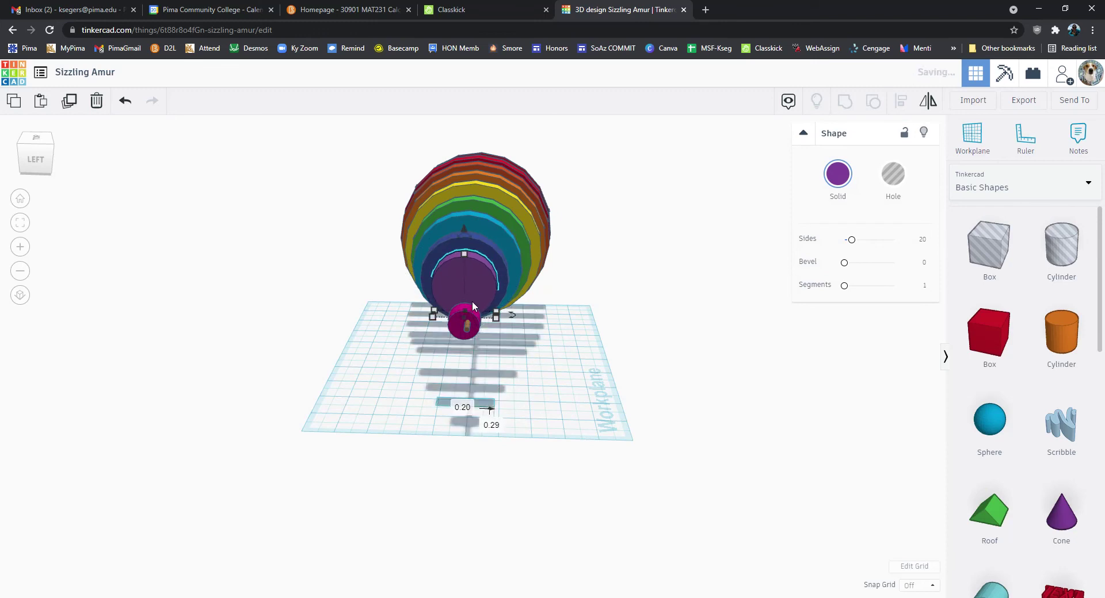
click(461, 332)
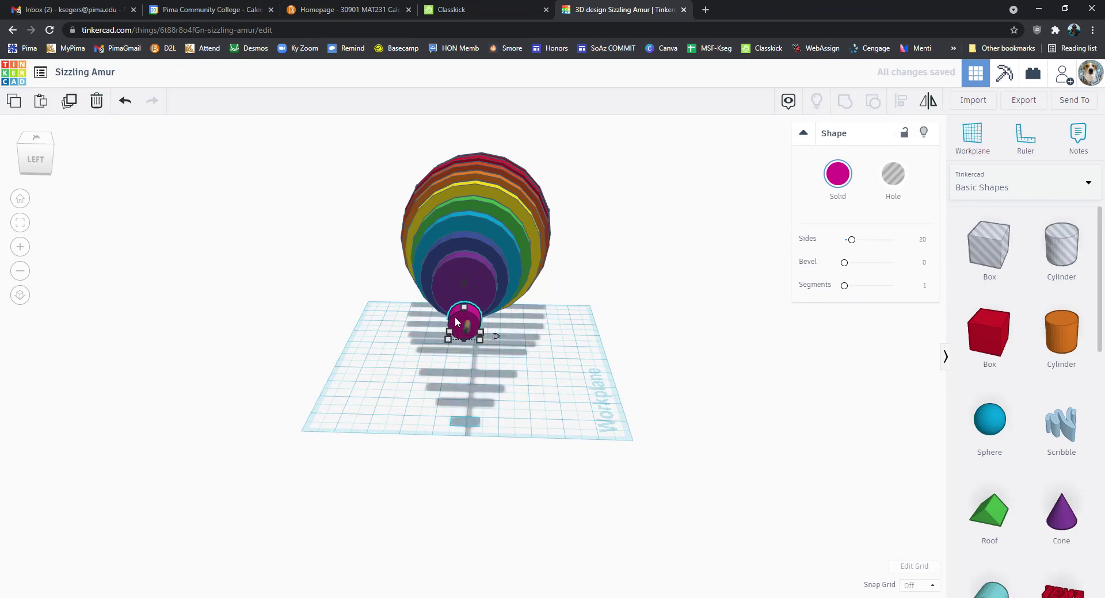
drag(460, 282, 466, 310)
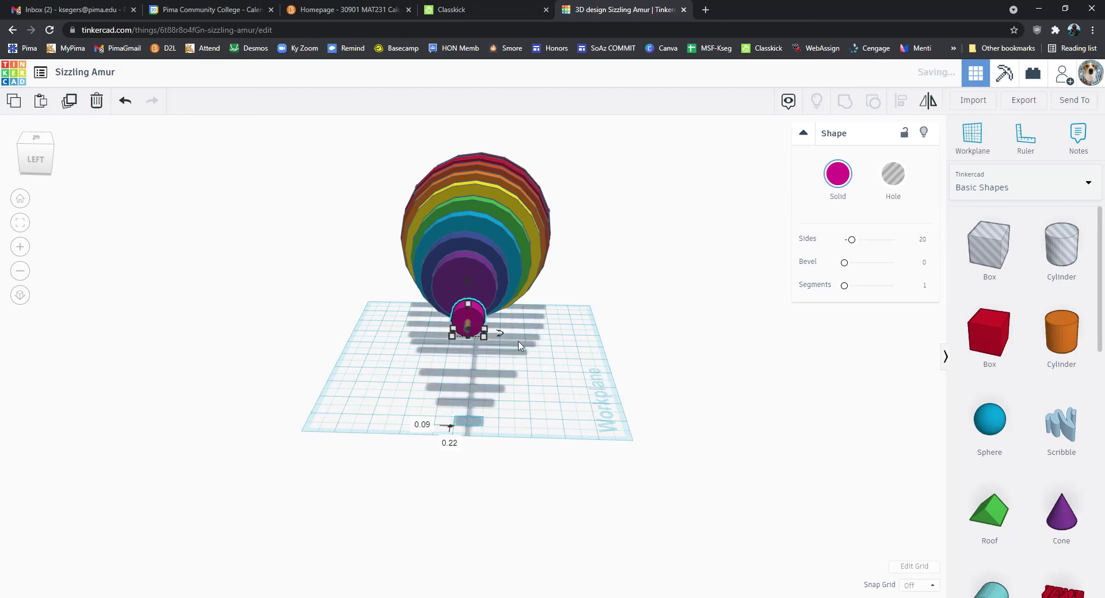
- Check the pink disc end-on against the rod and lock it against editing
right_drag(589, 505, 587, 476)
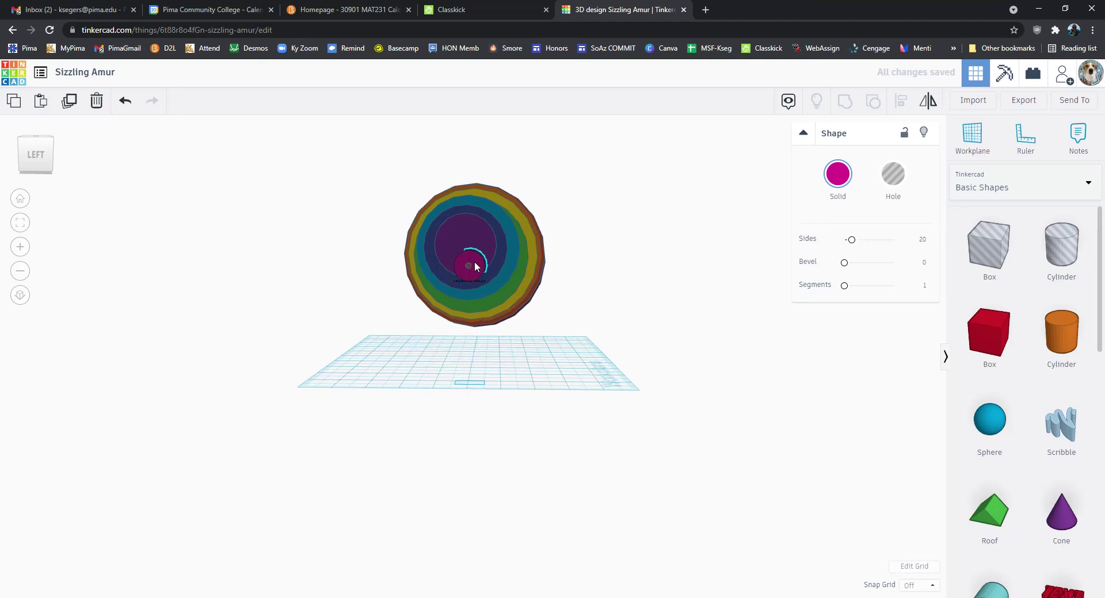
click(631, 310)
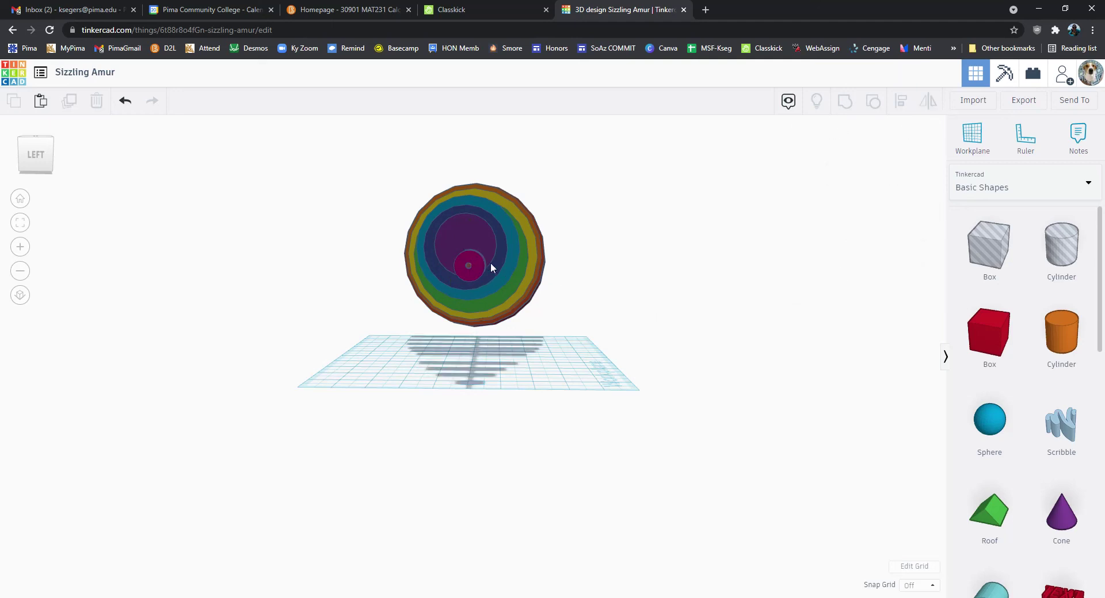
click(471, 267)
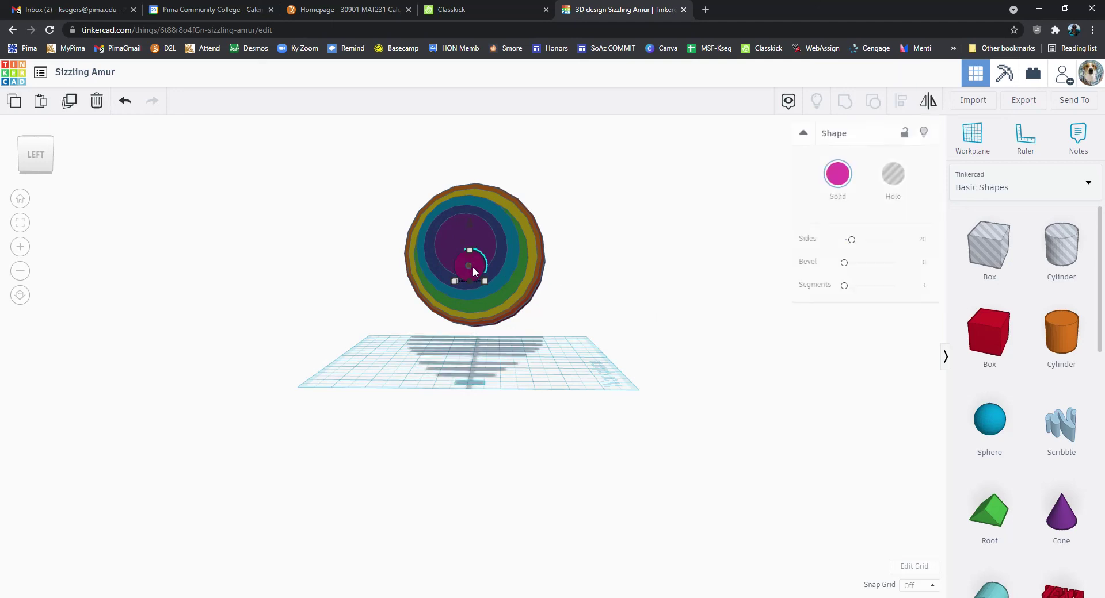
click(904, 133)
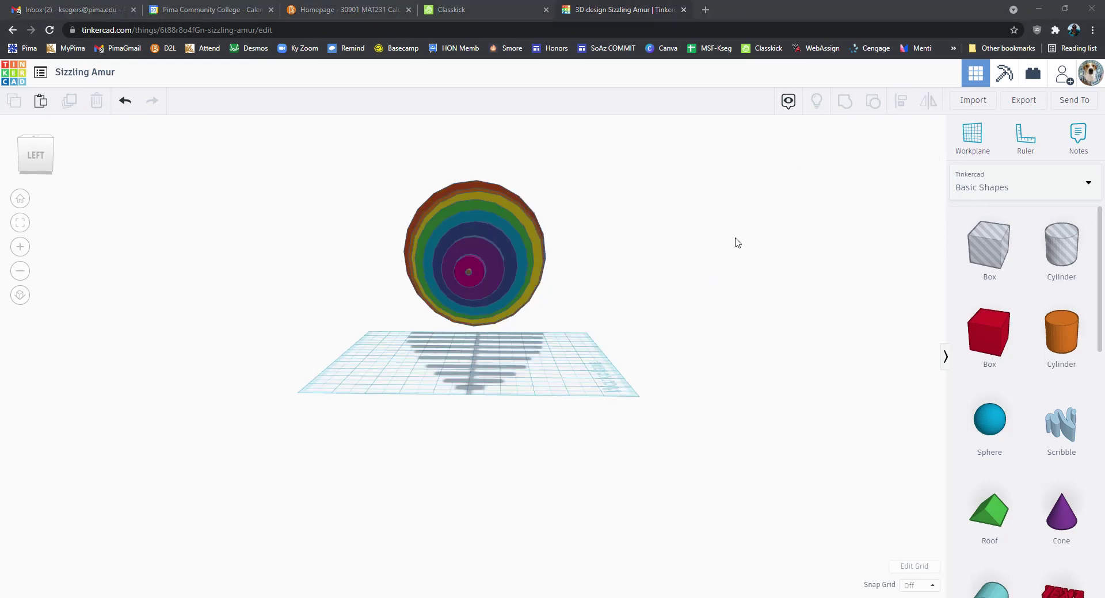
- Slide the light blue, dark blue and purple discs along the rod to even out their spacing
right_drag(792, 259, 492, 294)
right_drag(419, 316, 426, 301)
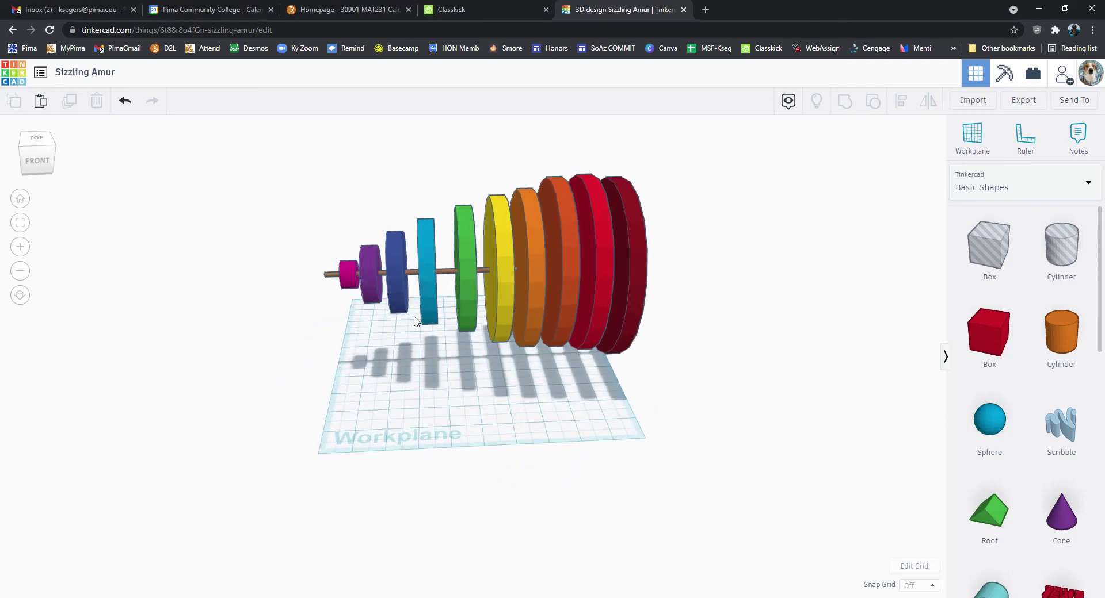
click(426, 302)
drag(426, 271, 378, 276)
click(373, 272)
click(229, 303)
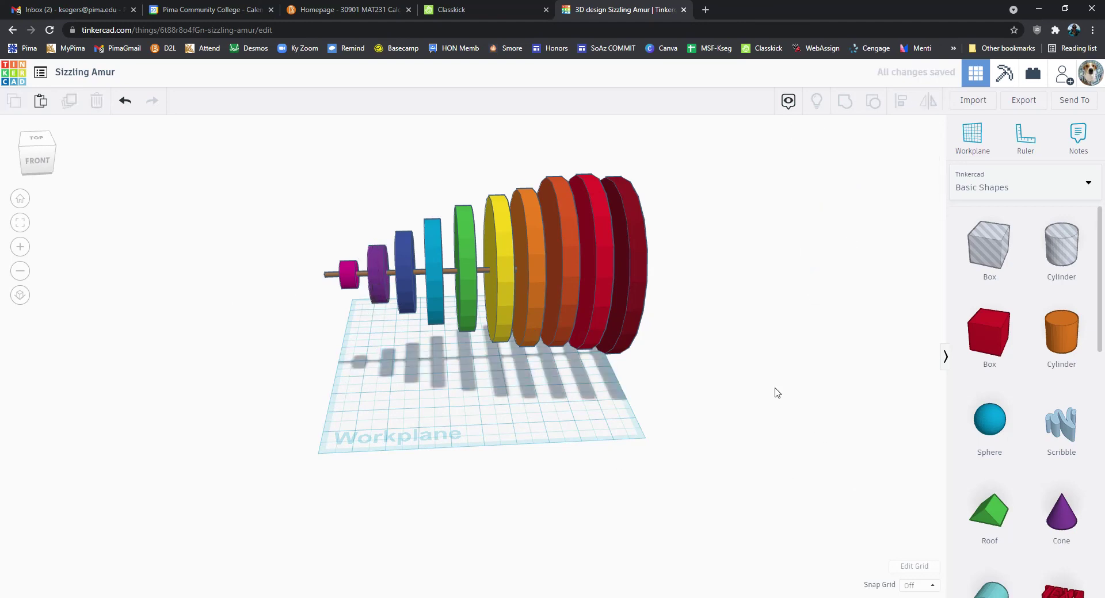
- Nudge the smaller discs sideways until they look concentric end-on, and undo the last shift of the light blue disc
right_drag(198, 400, 492, 357)
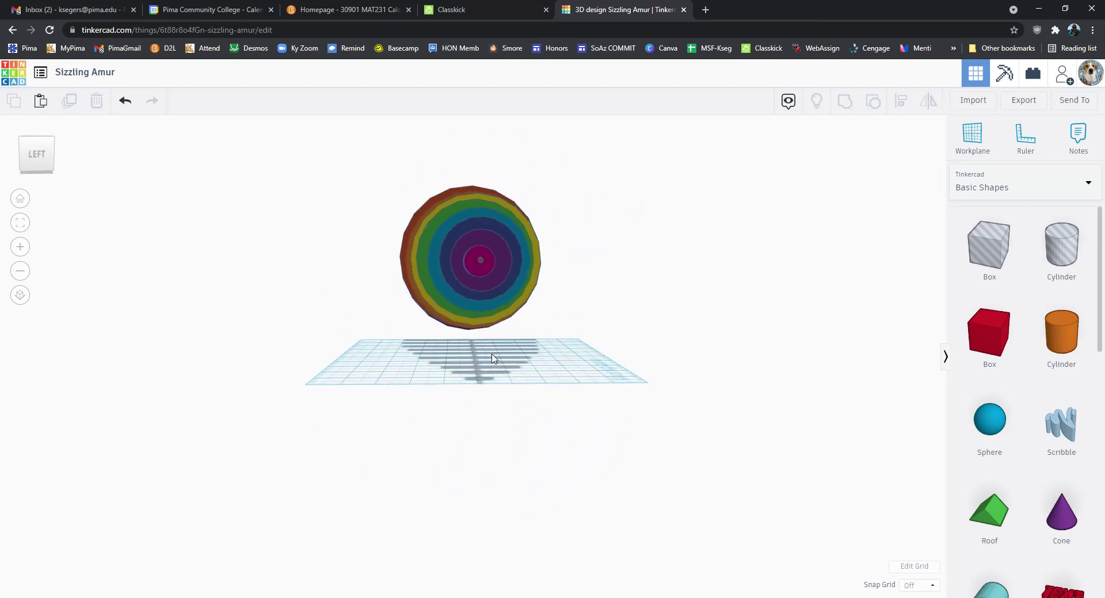
click(498, 251)
drag(500, 254, 503, 252)
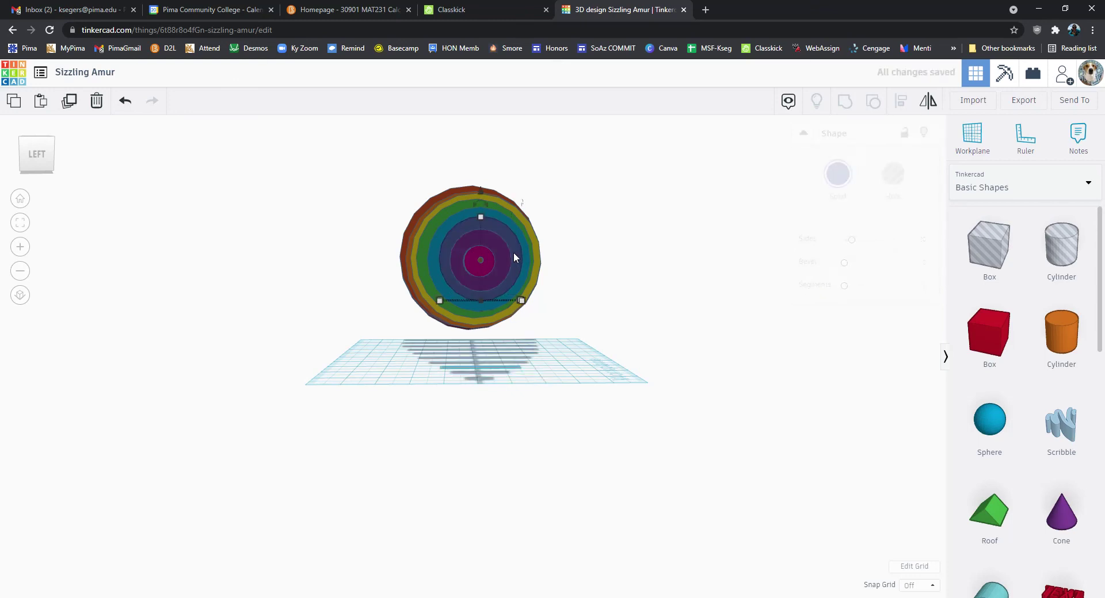
drag(513, 256, 528, 253)
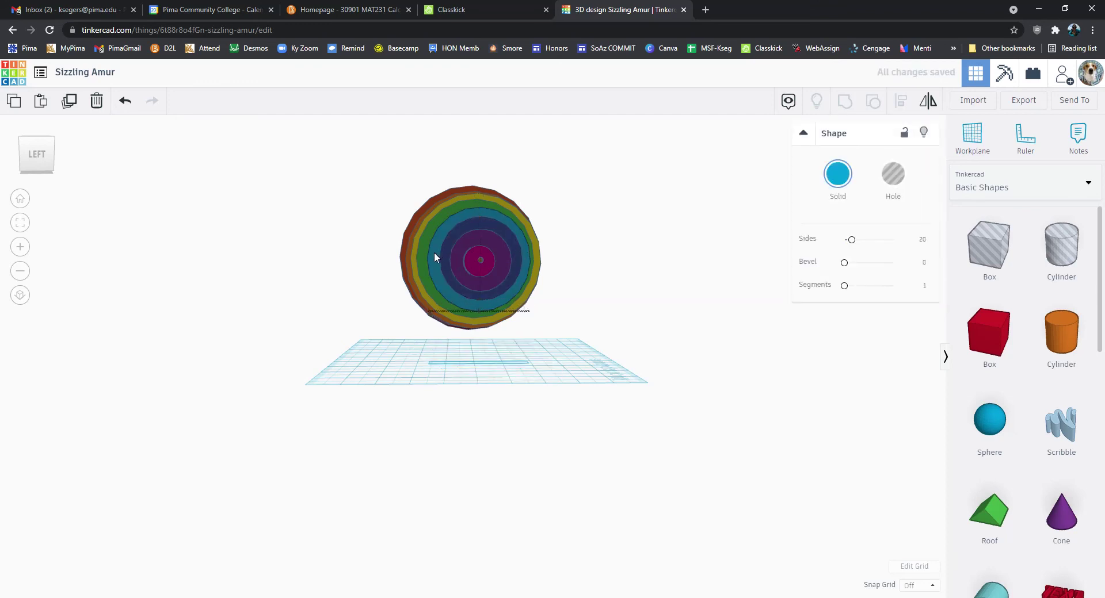
drag(433, 254, 437, 254)
key(ctrl+z)
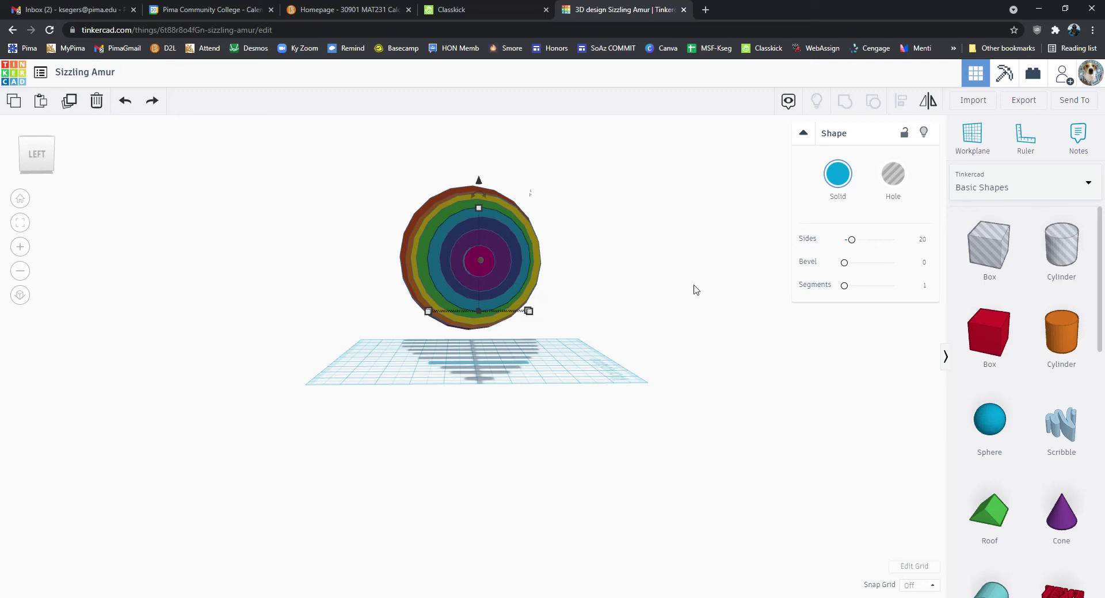
- Examine the aligned discs end-on and from the side, and switch to Classkick to compare them with the graph of f(x)
mouse_move(696, 288)
right_down()
mouse_move(683, 290)
mouse_move(691, 289)
right_up()
click(236, 256)
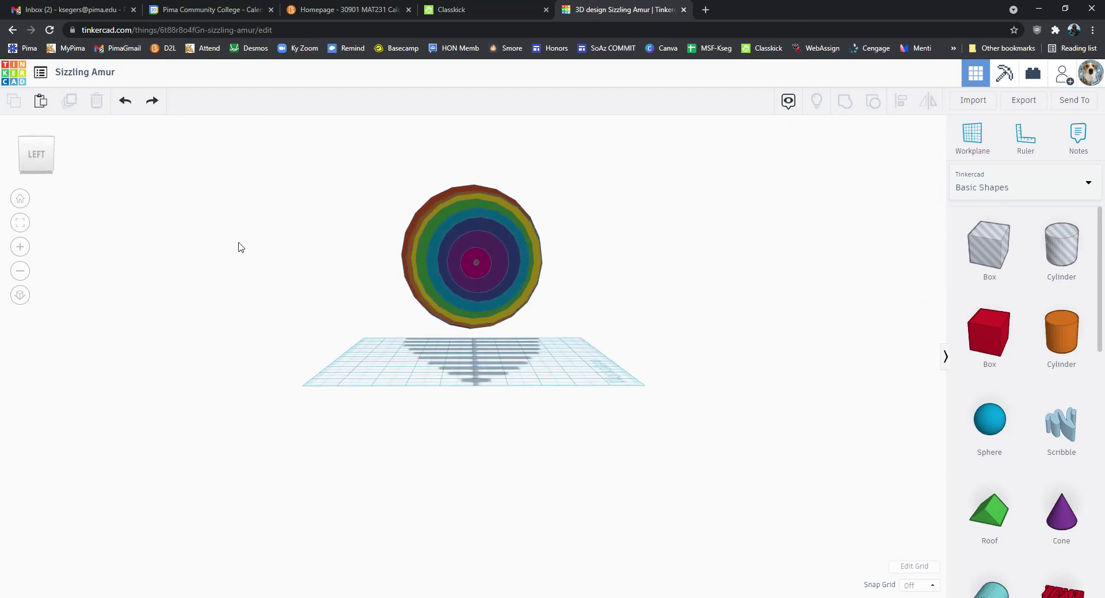
right_drag(234, 248, 562, 354)
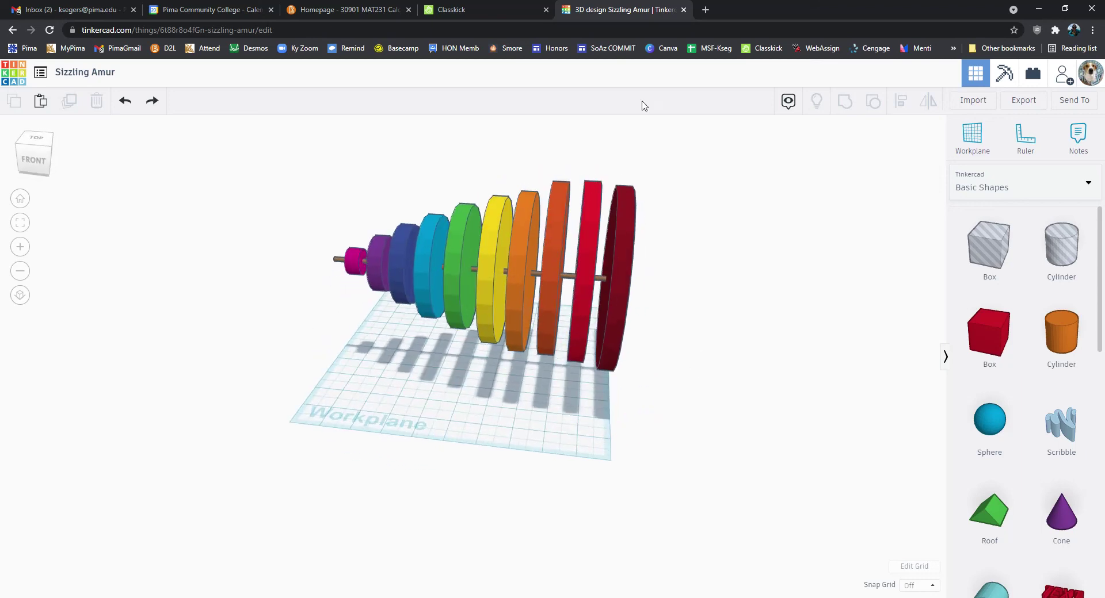
click(463, 9)
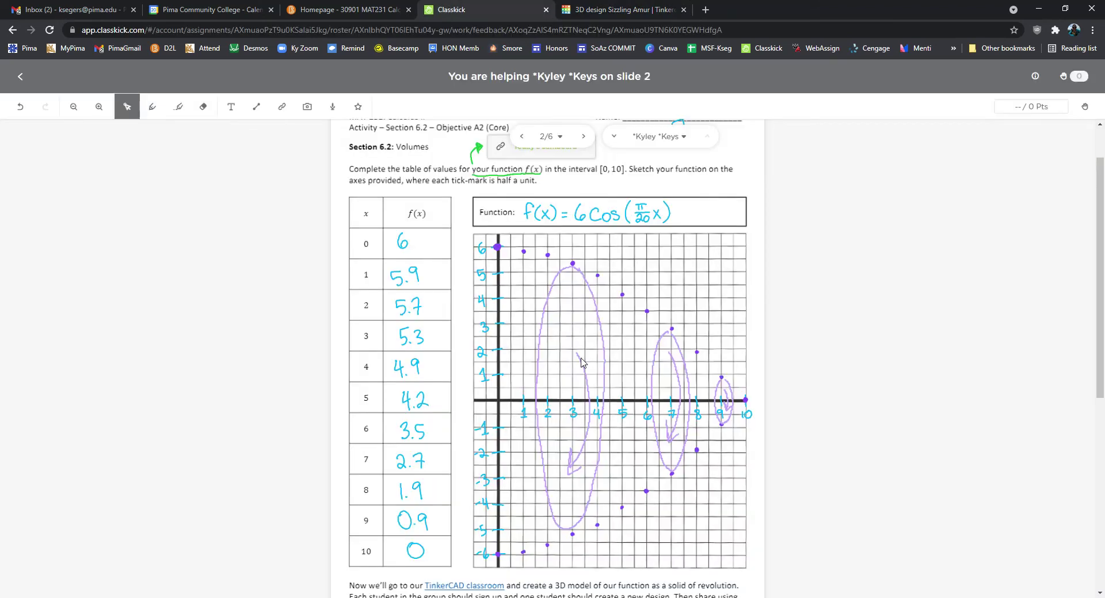
- Return to Tinkercad and examine the disc model from the back, checking the dark red and red discs
click(590, 9)
right_drag(713, 401, 270, 331)
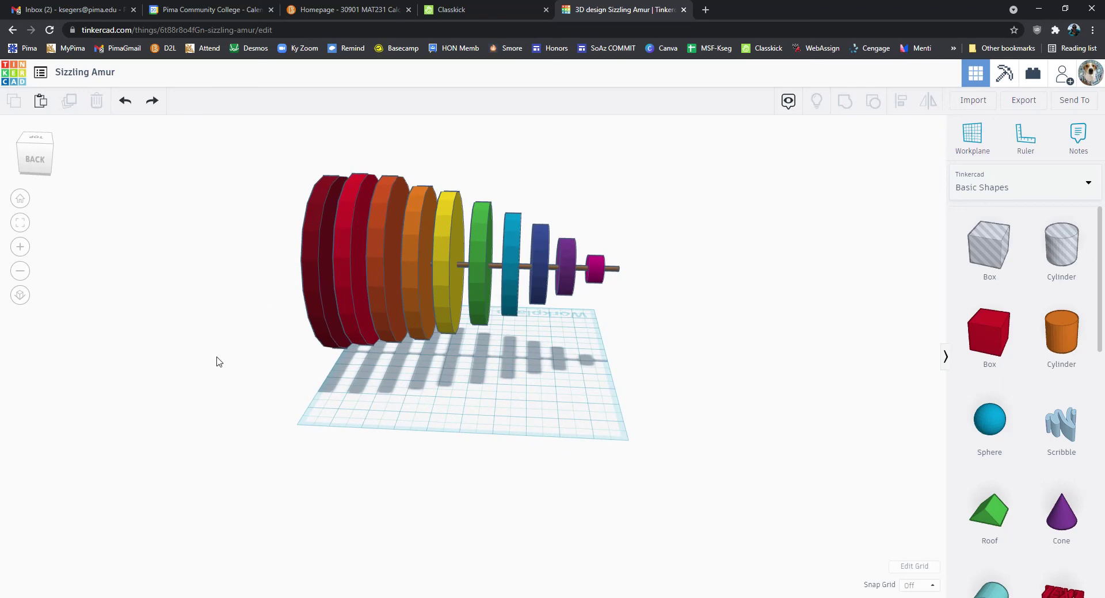
right_drag(227, 343, 320, 311)
click(325, 309)
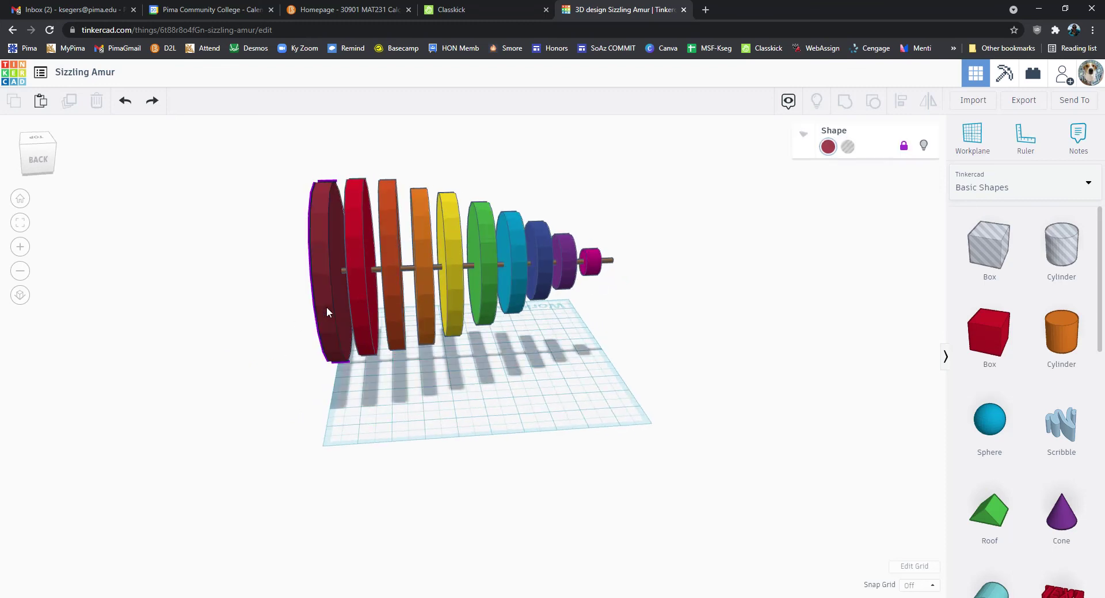
click(367, 300)
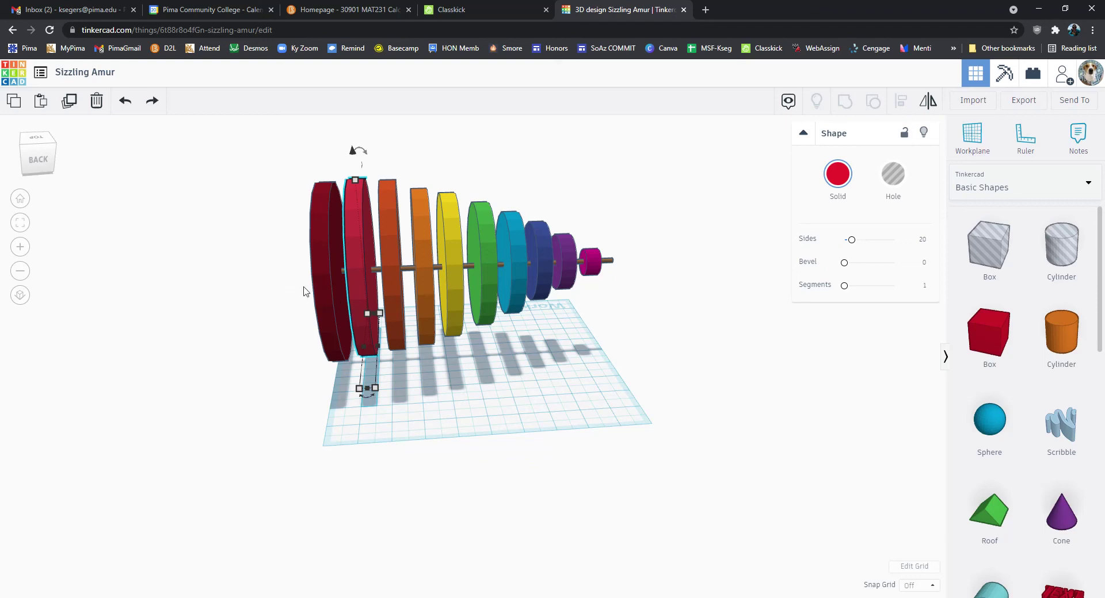
click(718, 299)
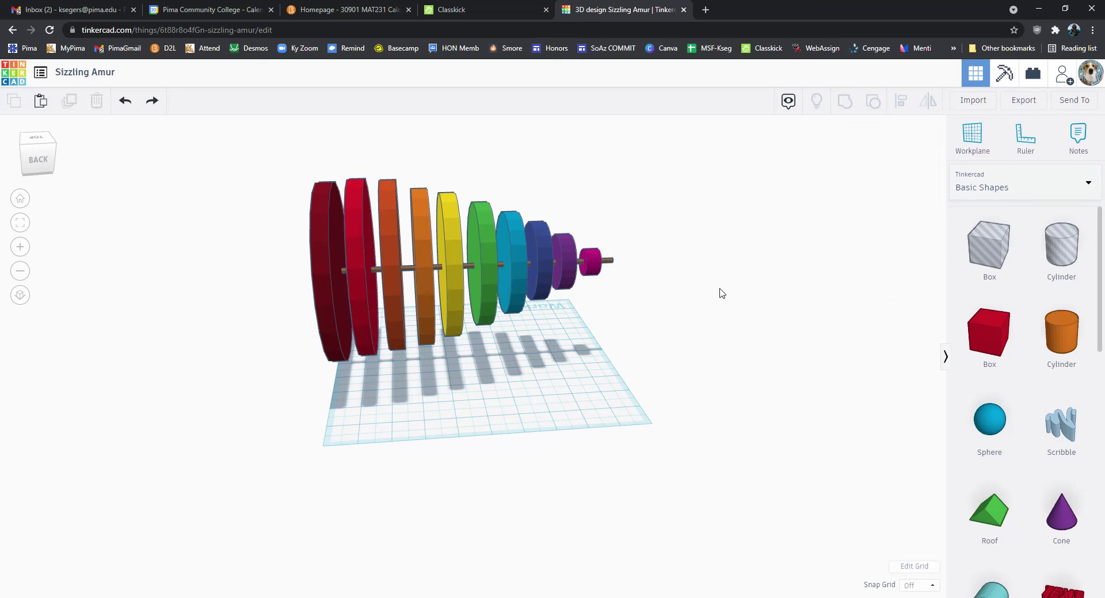